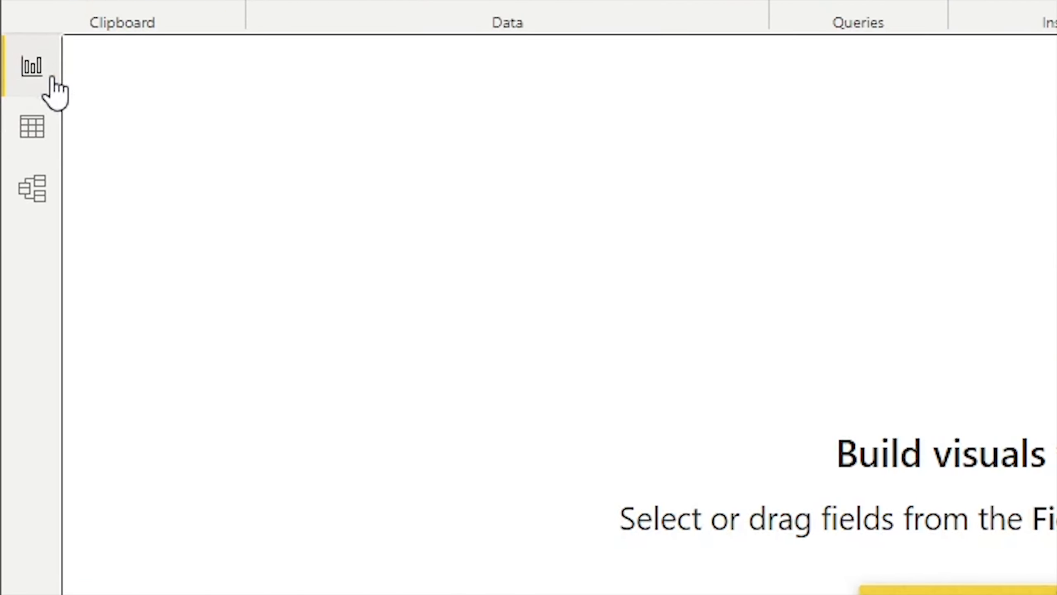
- Switch from the report canvas to the data view of the All Population Data table
drag(2, 19, 186, 495)
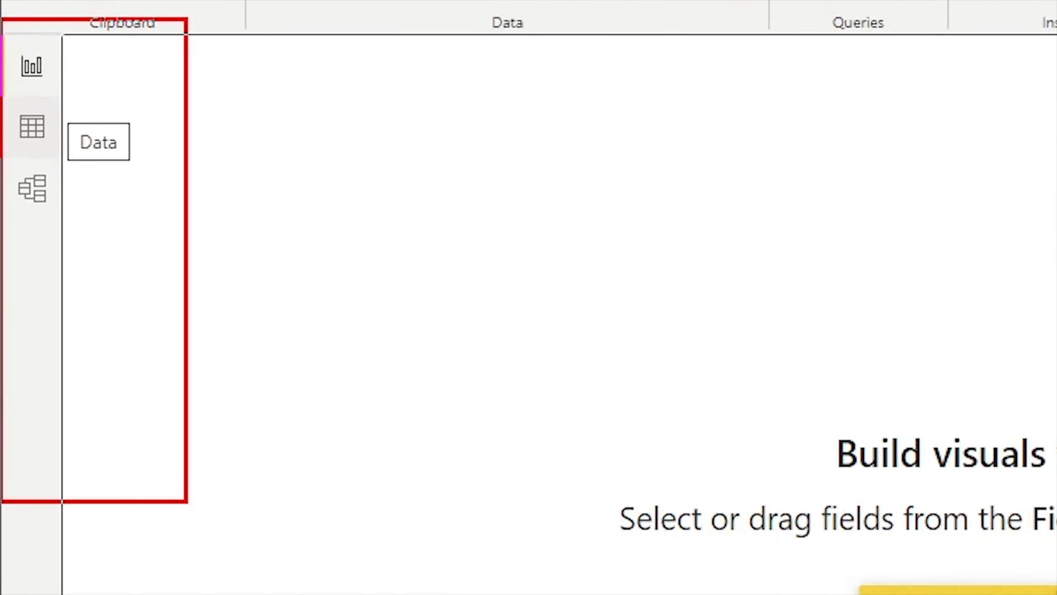
drag(3, 40, 76, 109)
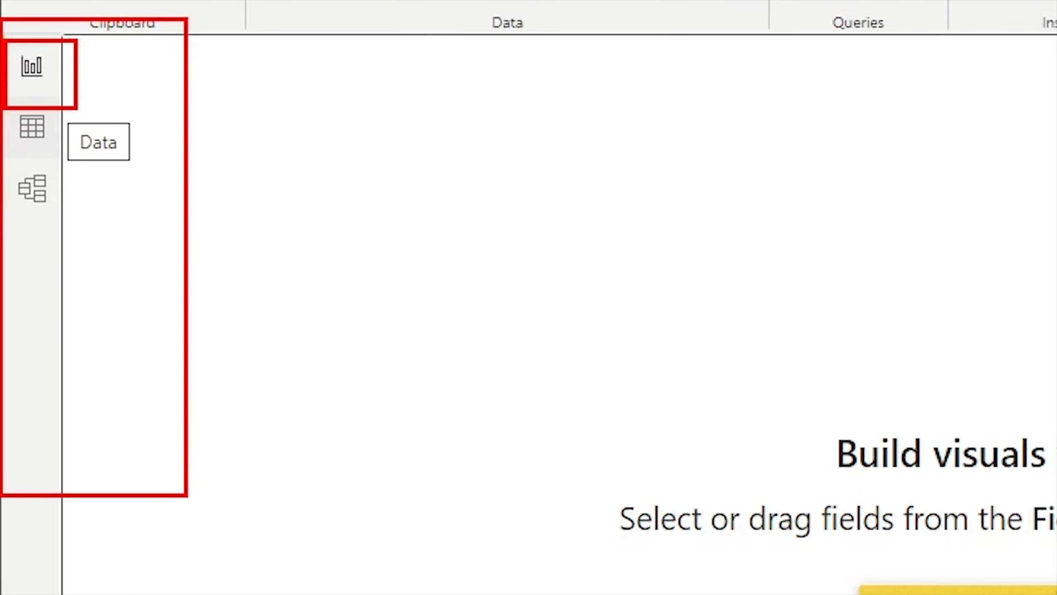
drag(2, 102, 74, 156)
key(Escape)
click(37, 125)
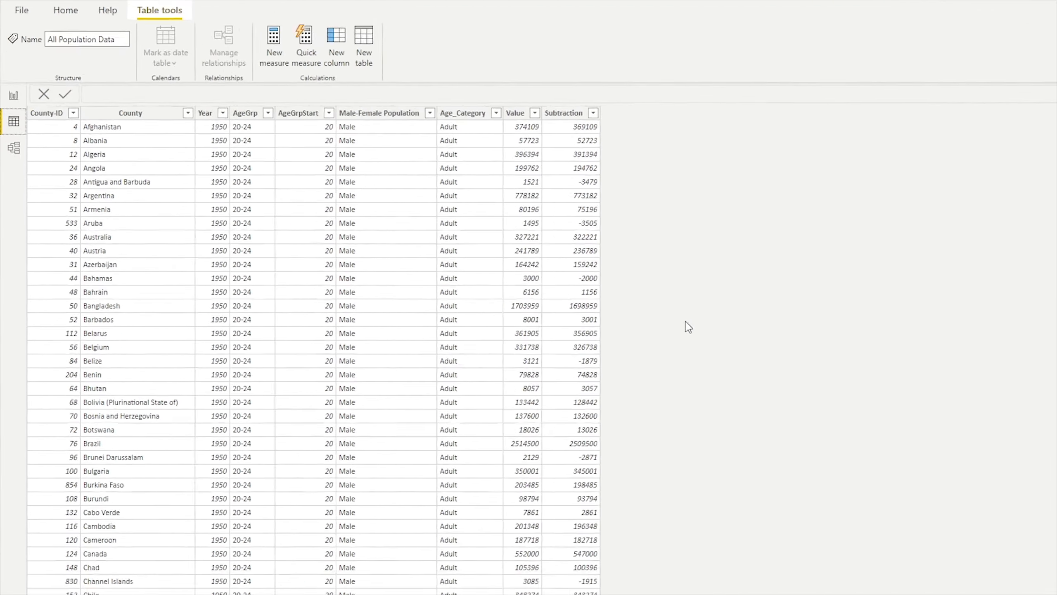
- Check which values the Male-Female Population column offers for filtering, without applying a filter
drag(22, 105, 504, 129)
key(Escape)
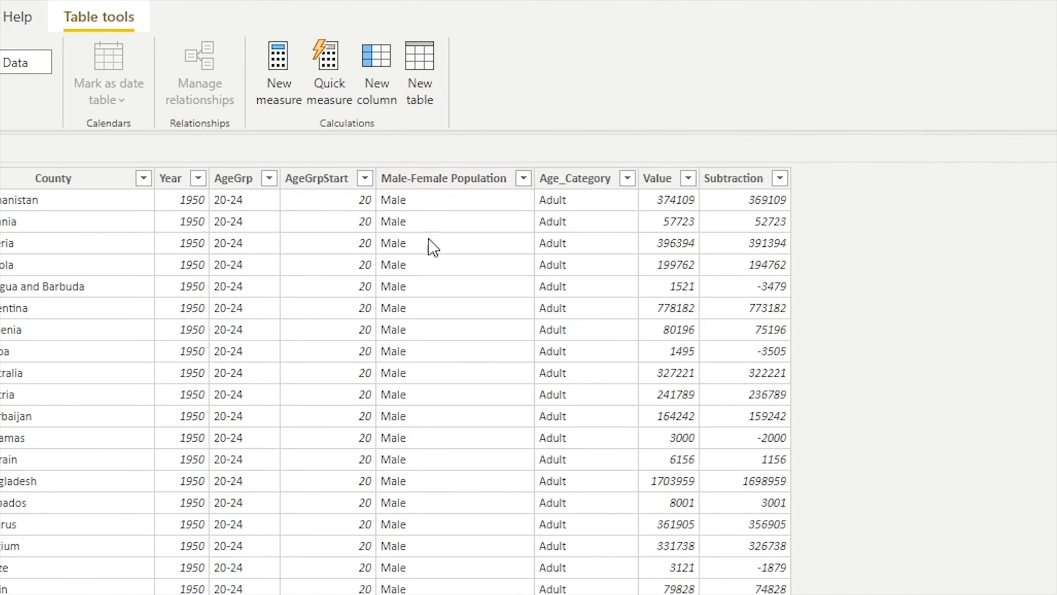
mouse_move(340, 151)
mouse_down()
mouse_move(483, 156)
mouse_move(565, 594)
mouse_up()
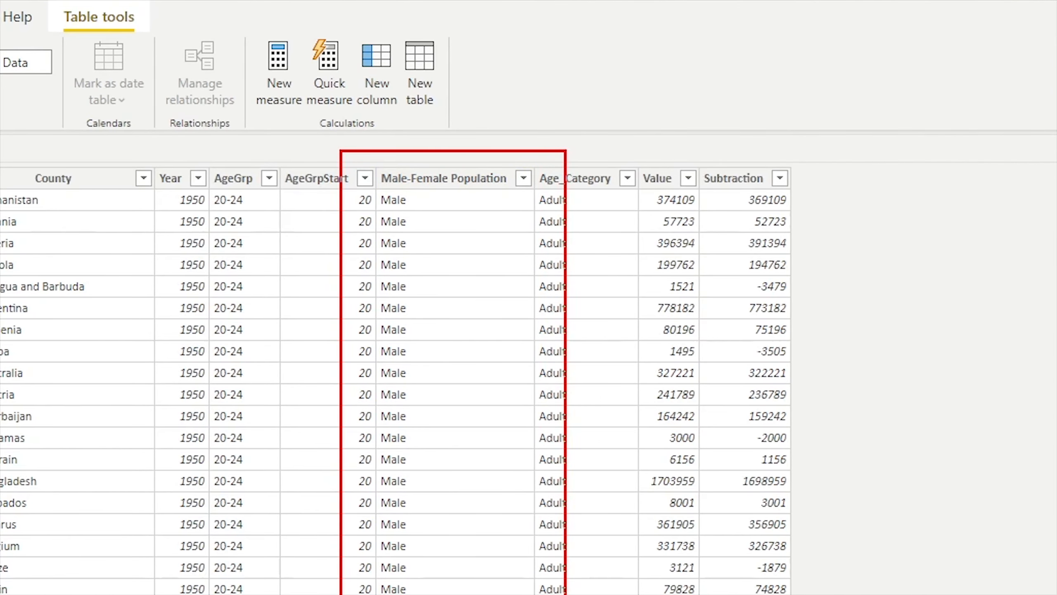
click(523, 180)
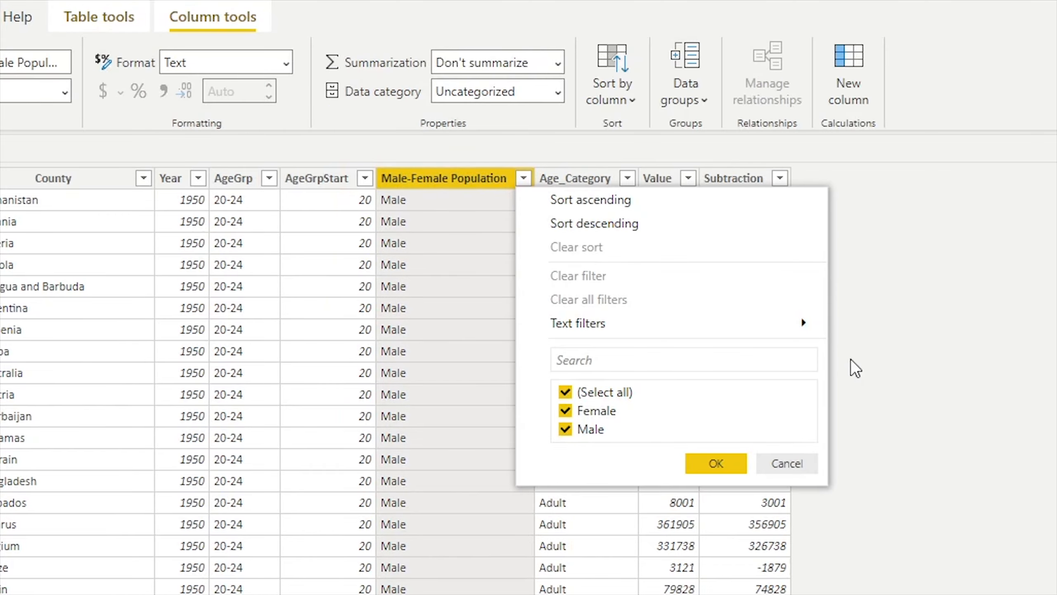
click(804, 467)
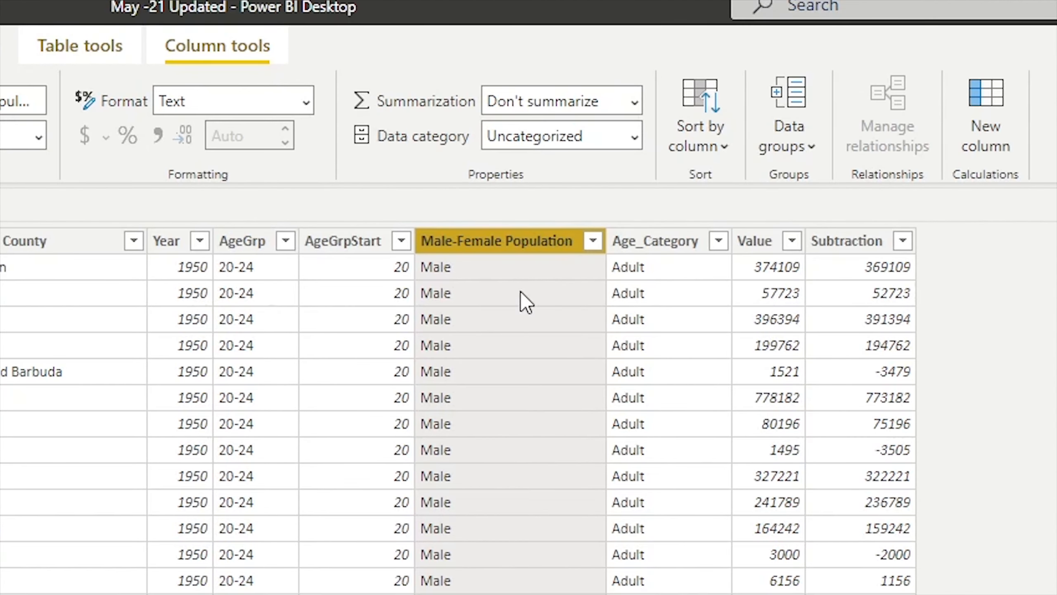
- Create a new measure in the All Population Data table
key(ctrl+2)
drag(0, 16, 207, 110)
key(Escape)
click(89, 60)
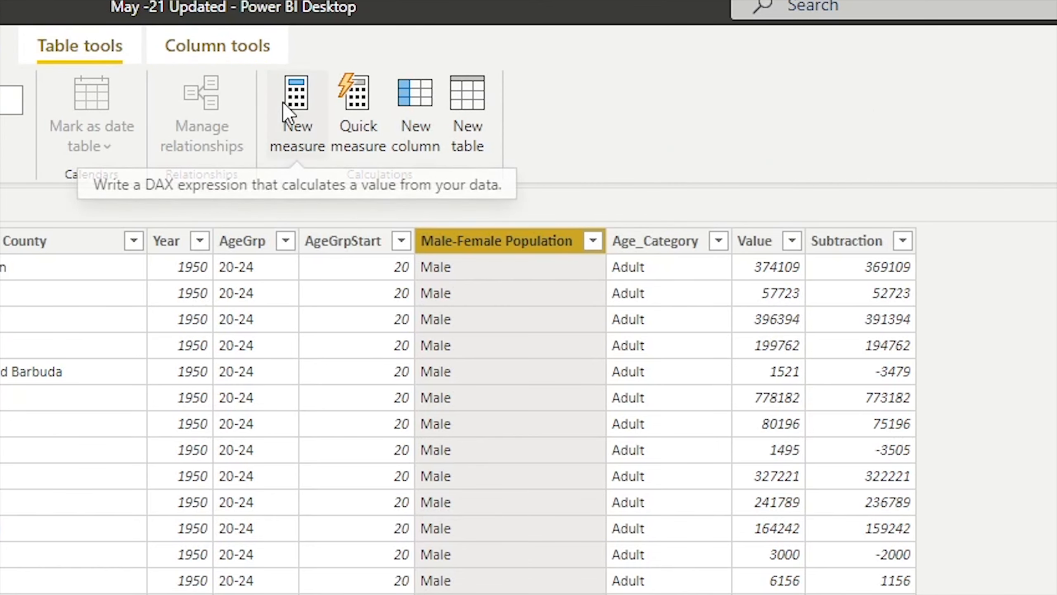
key(ctrl+2)
mouse_move(253, 49)
mouse_down()
mouse_move(321, 178)
mouse_move(334, 180)
mouse_up()
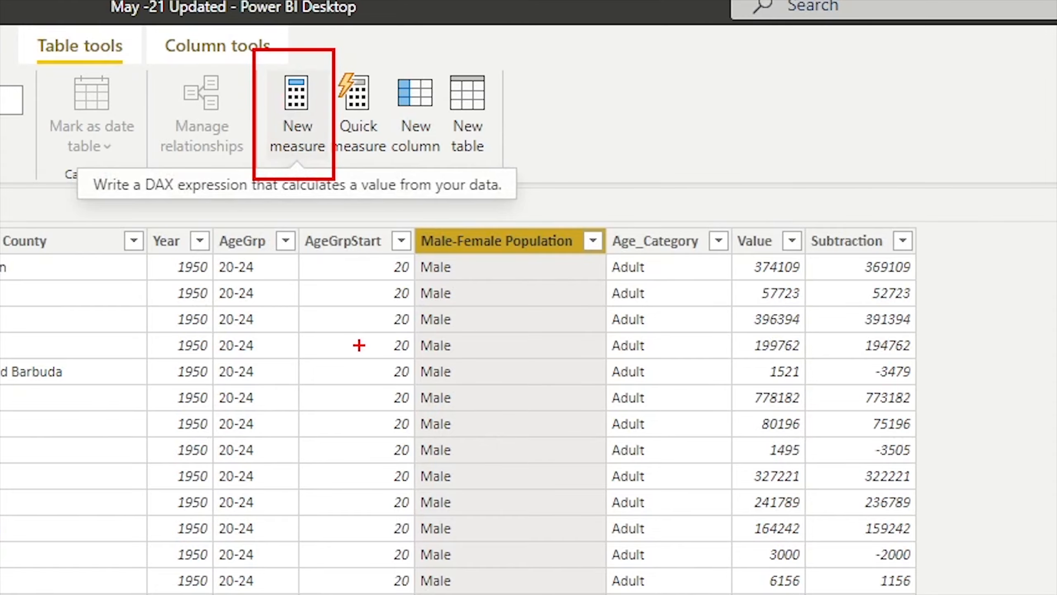
key(Escape)
click(230, 53)
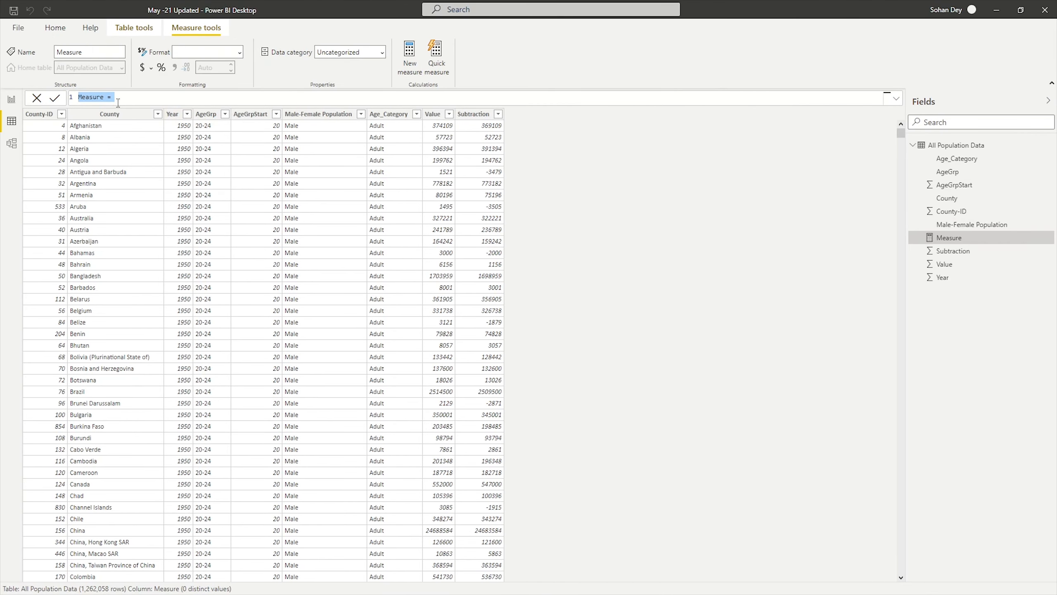
- Replace the default measure name in the formula with "Calc Male"
drag(52, 82, 526, 132)
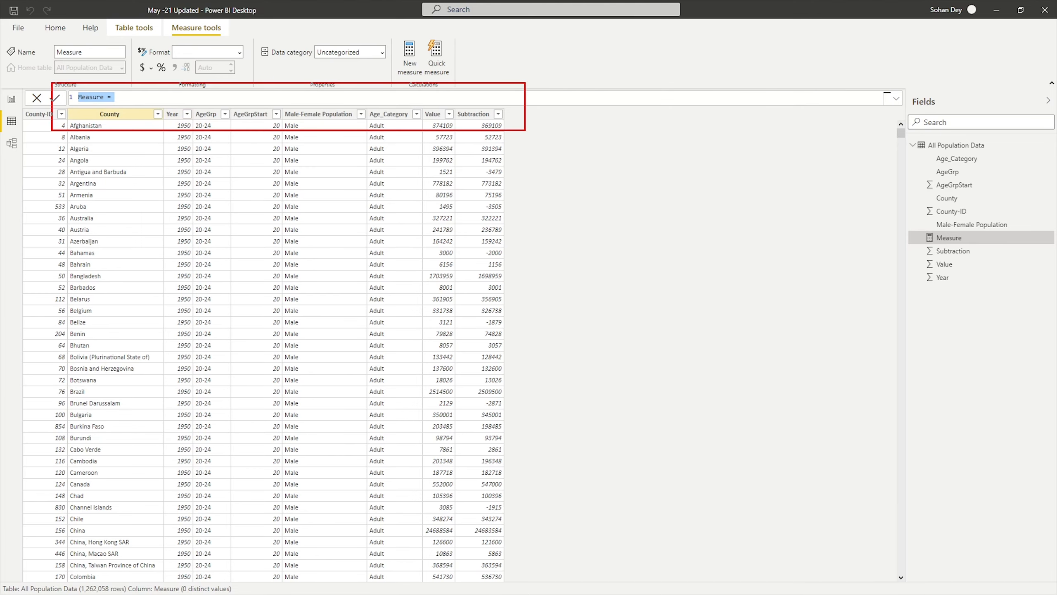
key(Escape)
click(104, 97)
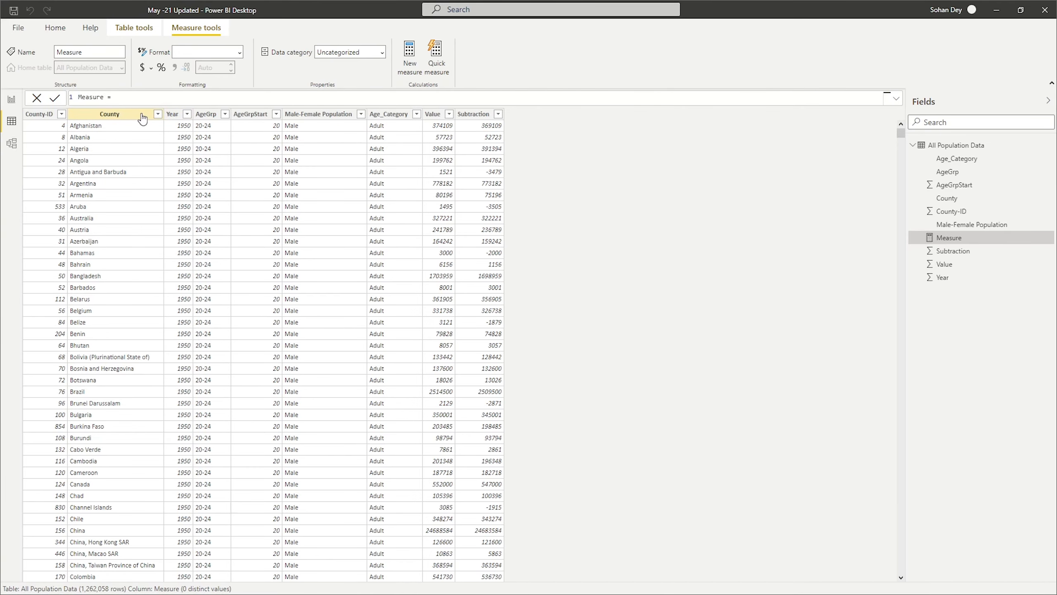
key(Right)
key(shift+Home)
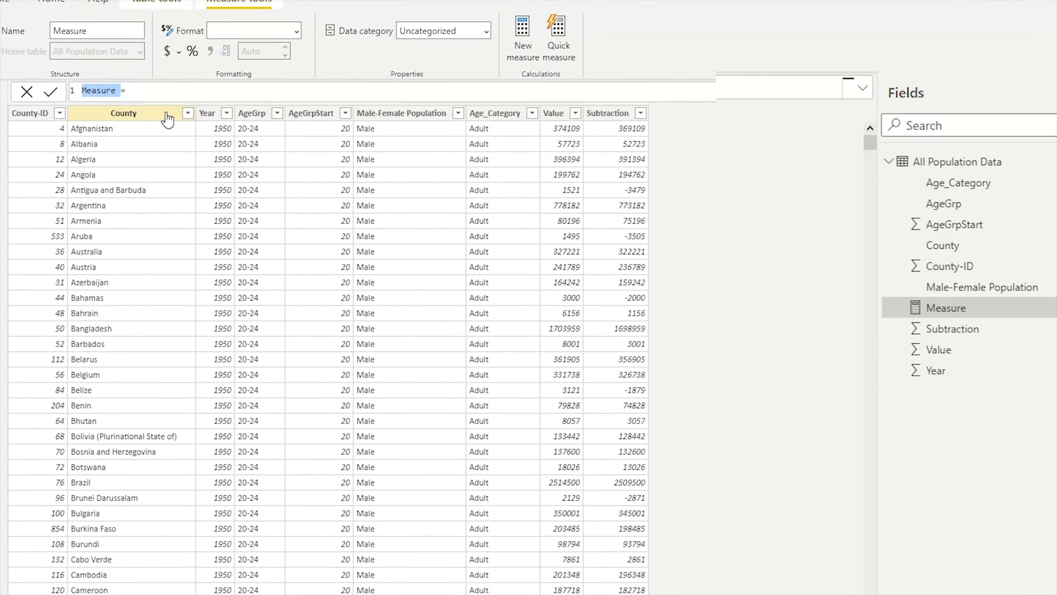
text(Cal)
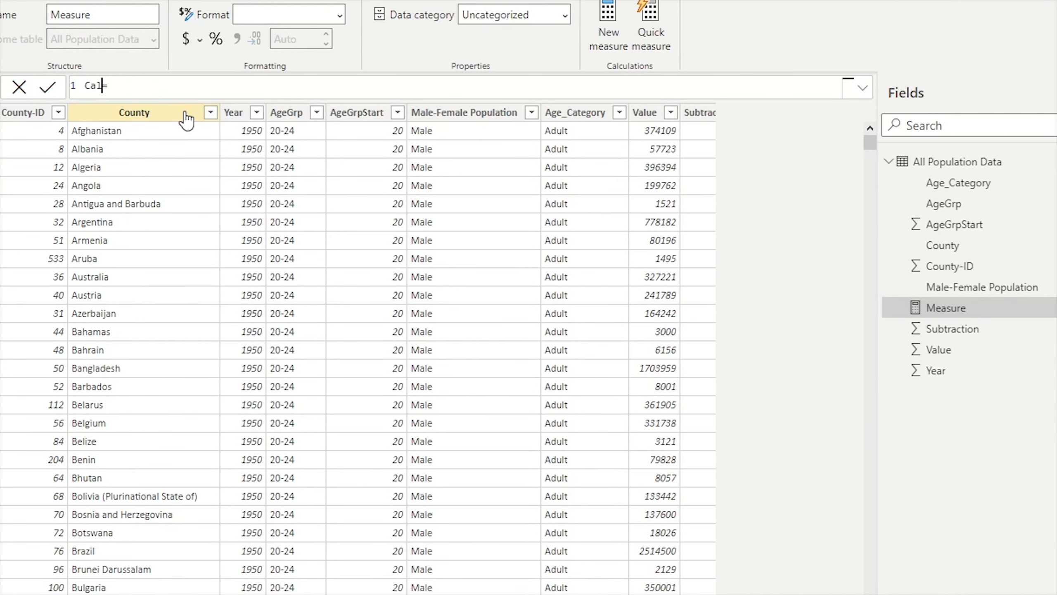
key(BackSpace)
text(C Male)
- Begin the Calc Male formula with the CALCULATE function and its opening parenthesis
click(186, 86)
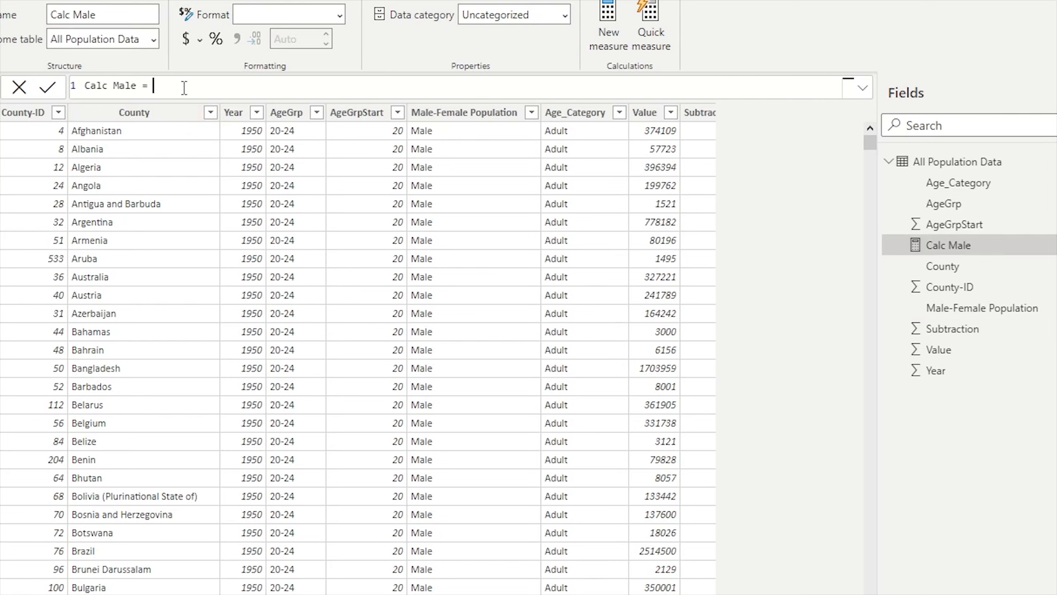
text(c)
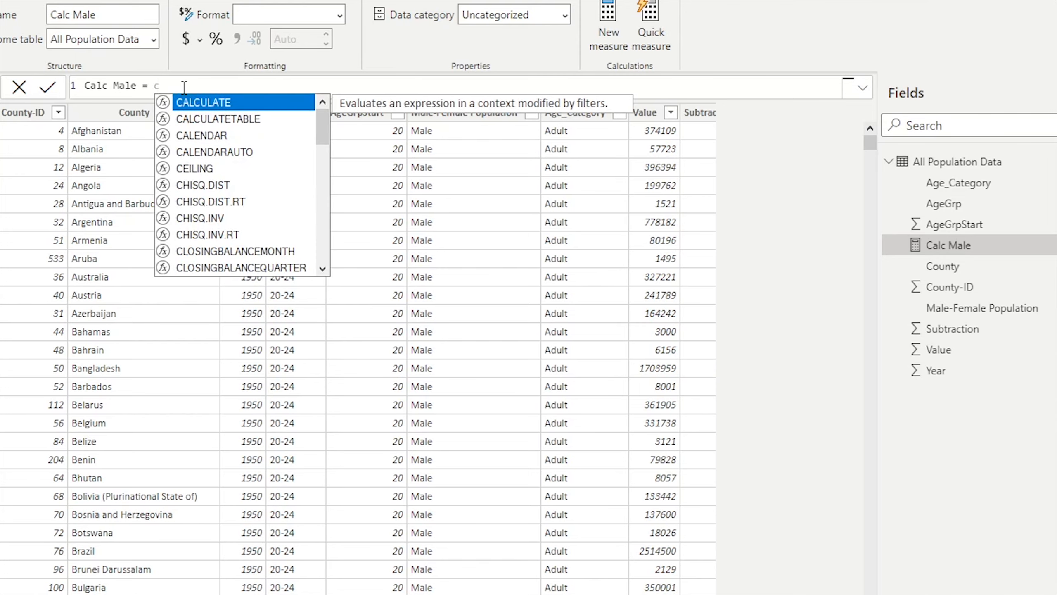
key(Tab)
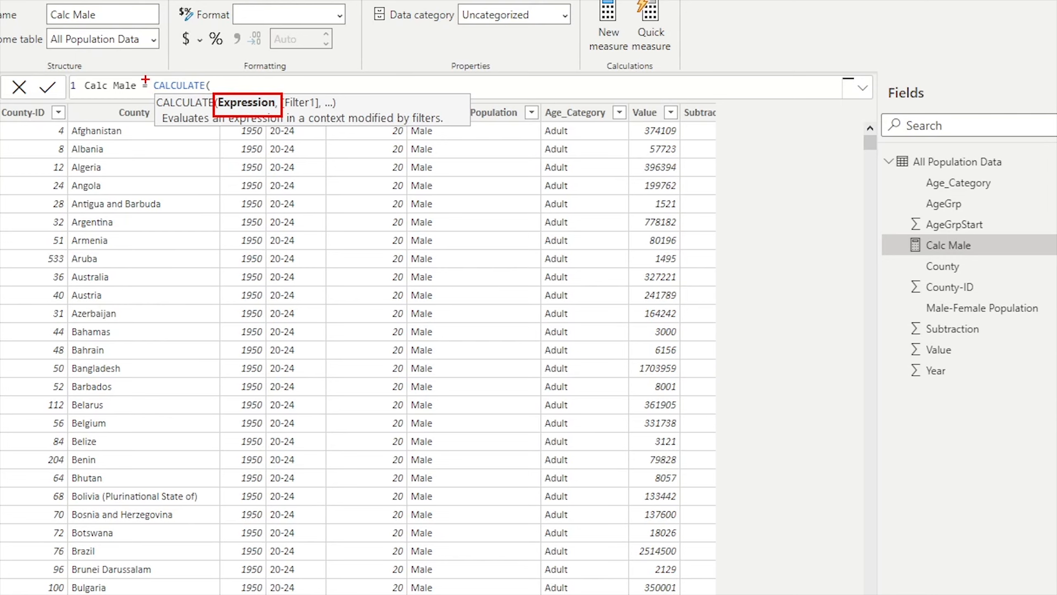
drag(146, 79, 210, 92)
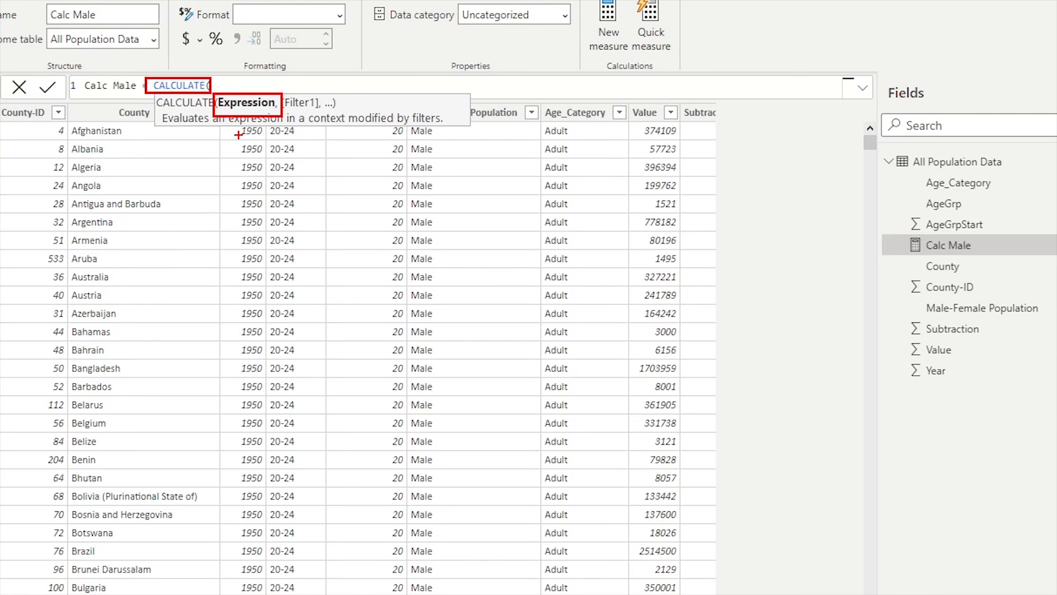
key(Escape)
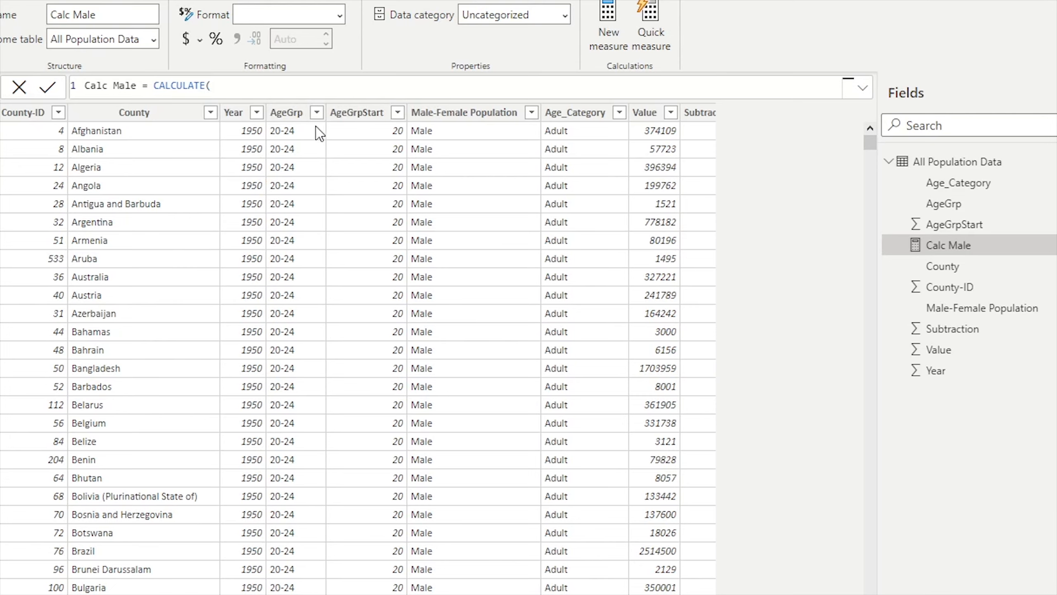
mouse_move(211, 77)
mouse_down()
mouse_move(230, 92)
mouse_move(716, 100)
mouse_up()
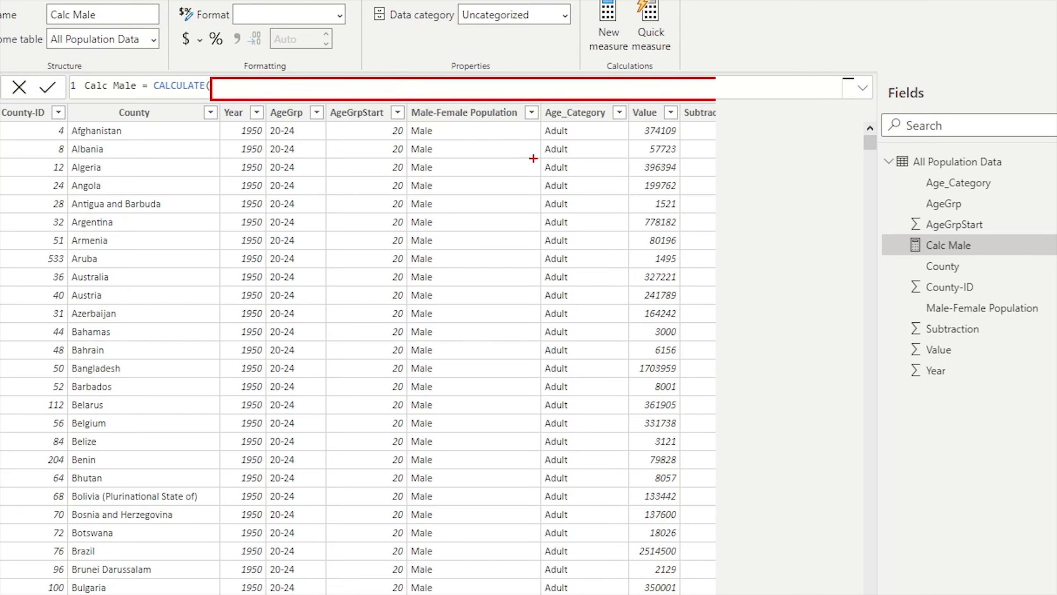
drag(148, 79, 207, 96)
key(Escape)
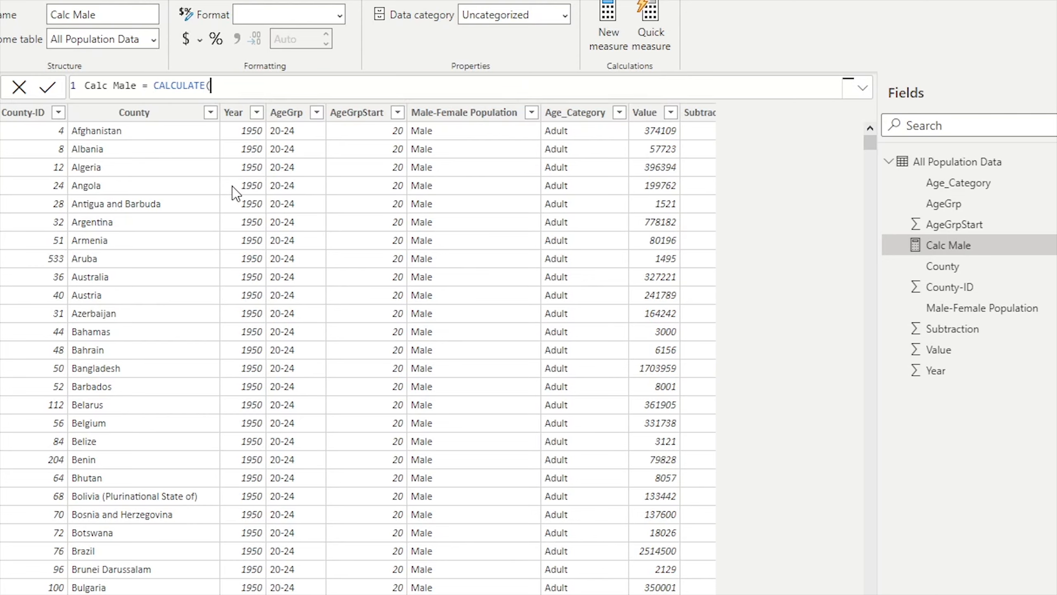
key(BackSpace)
text(()
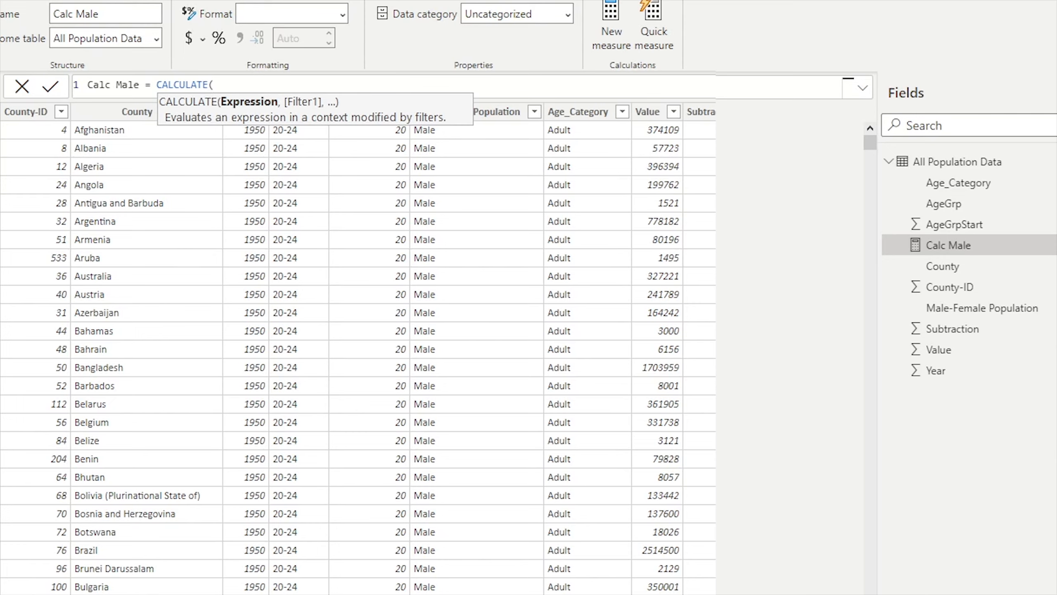
- Start a SUM function as the expression argument inside CALCULATE
mouse_move(617, 85)
mouse_down()
mouse_move(666, 125)
mouse_move(699, 593)
mouse_up()
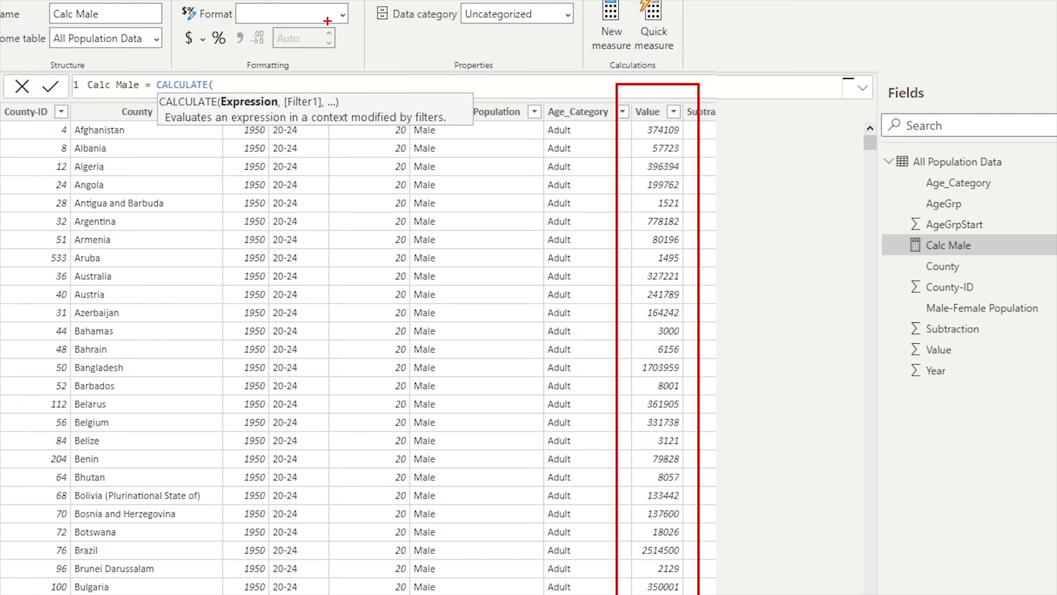
key(Escape)
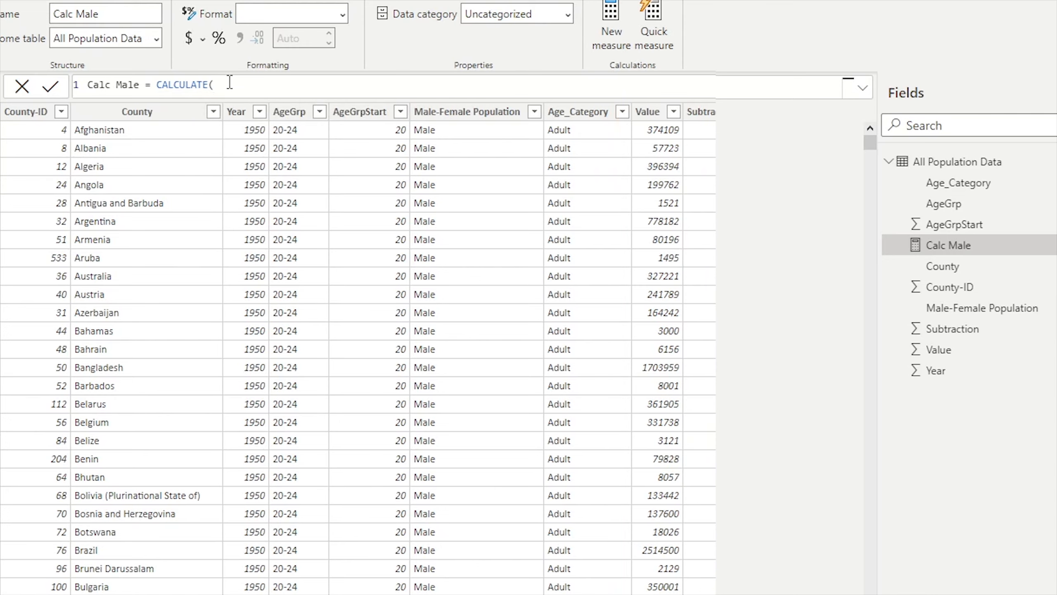
text(SUM()
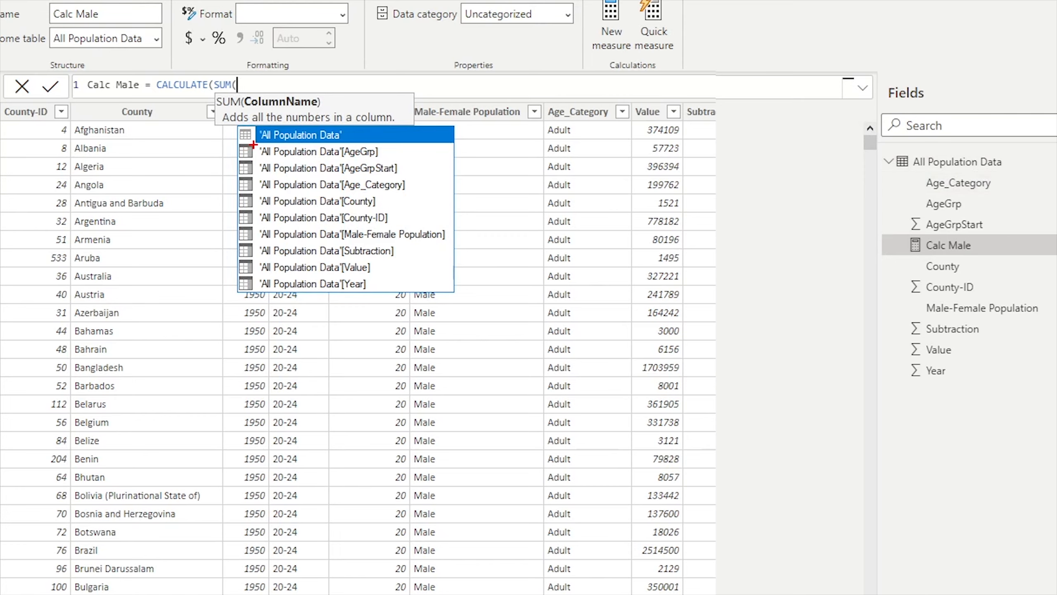
- Examine the table and column suggestions for SUM, matching the Value entry to the Value column of All Population Data
drag(253, 145, 344, 161)
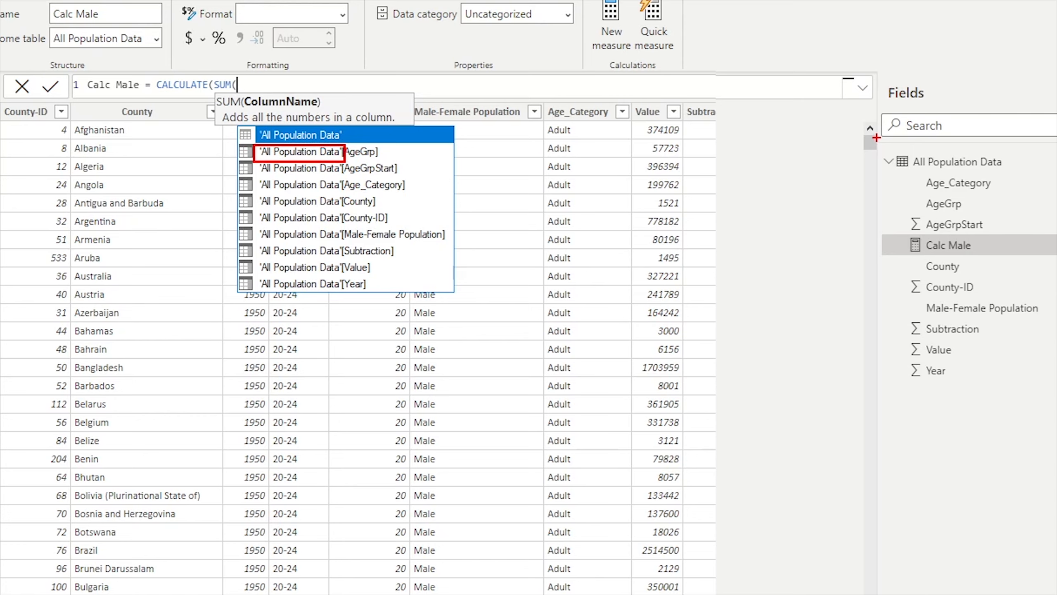
drag(877, 138, 1043, 178)
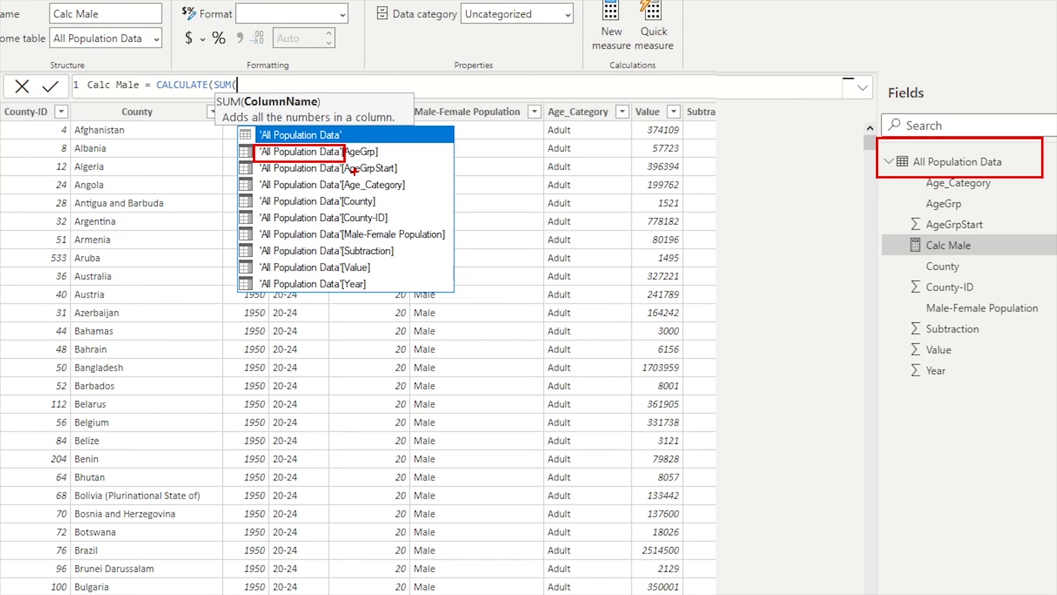
drag(338, 161, 406, 182)
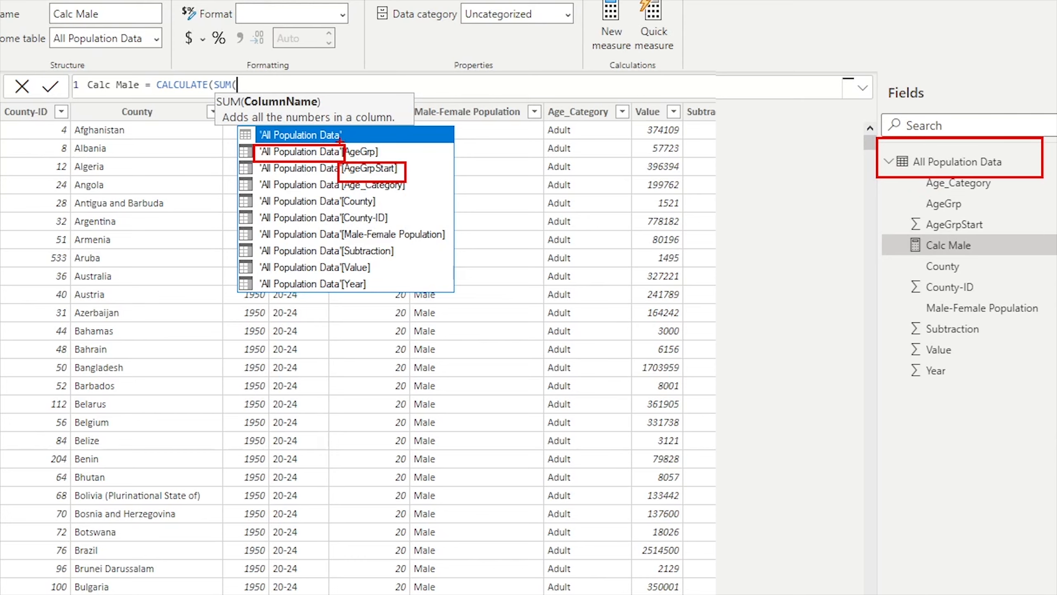
drag(340, 141, 390, 160)
key(Escape)
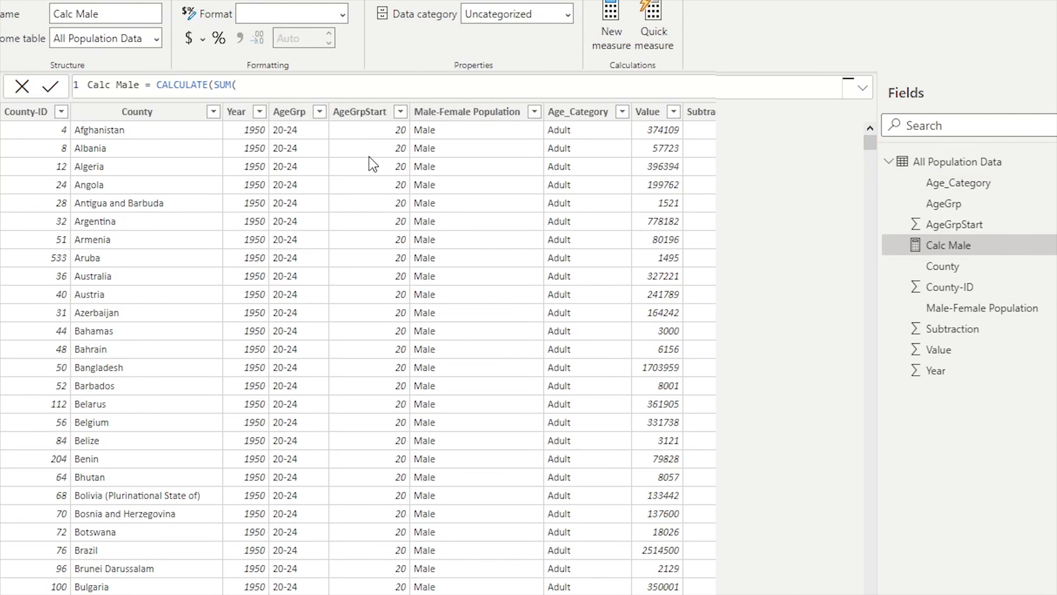
key(BackSpace)
text(()
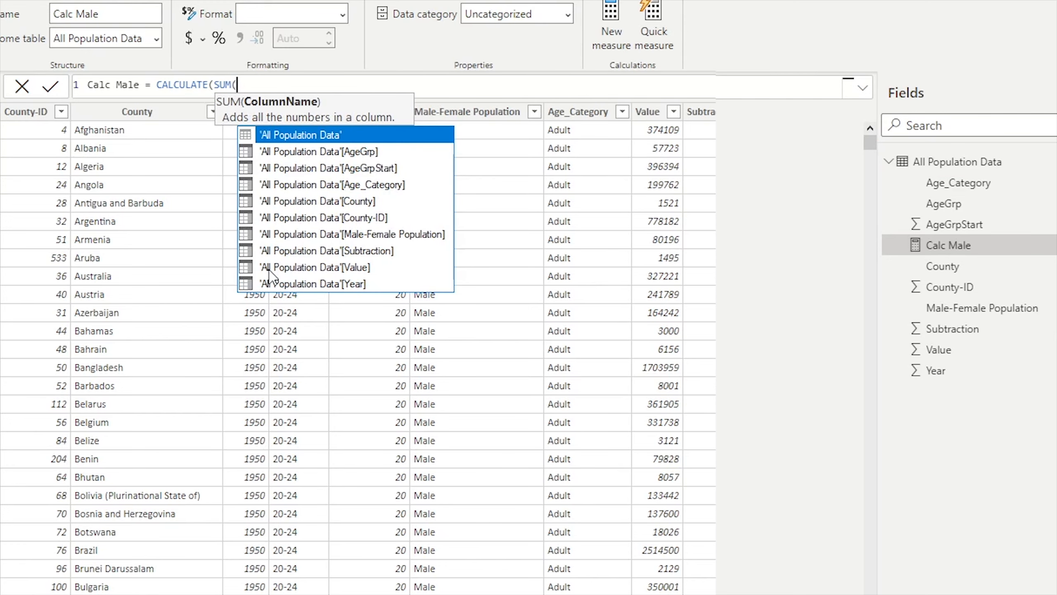
drag(241, 254, 390, 278)
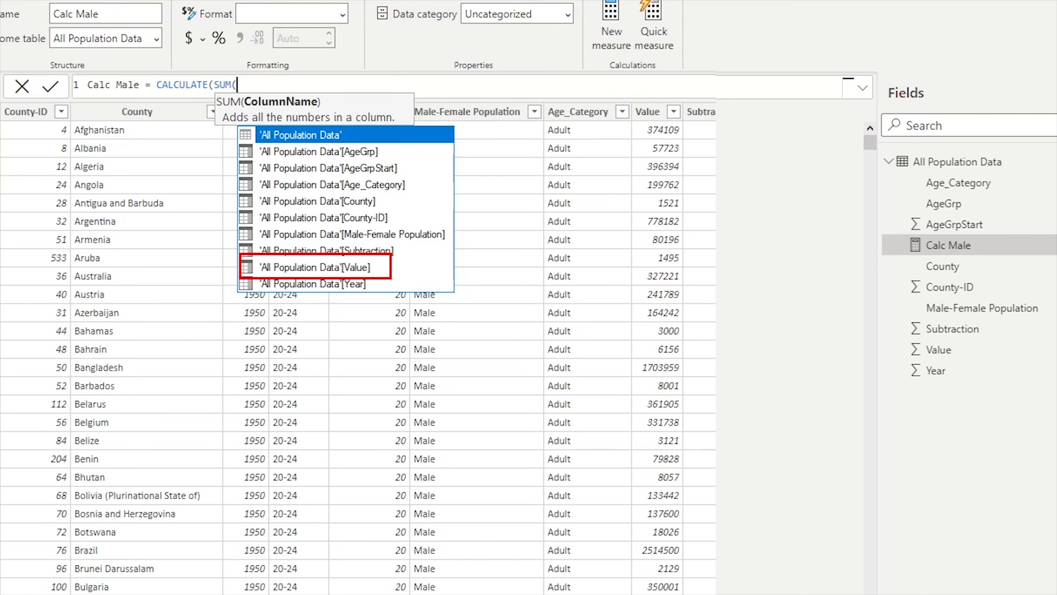
drag(867, 140, 1042, 177)
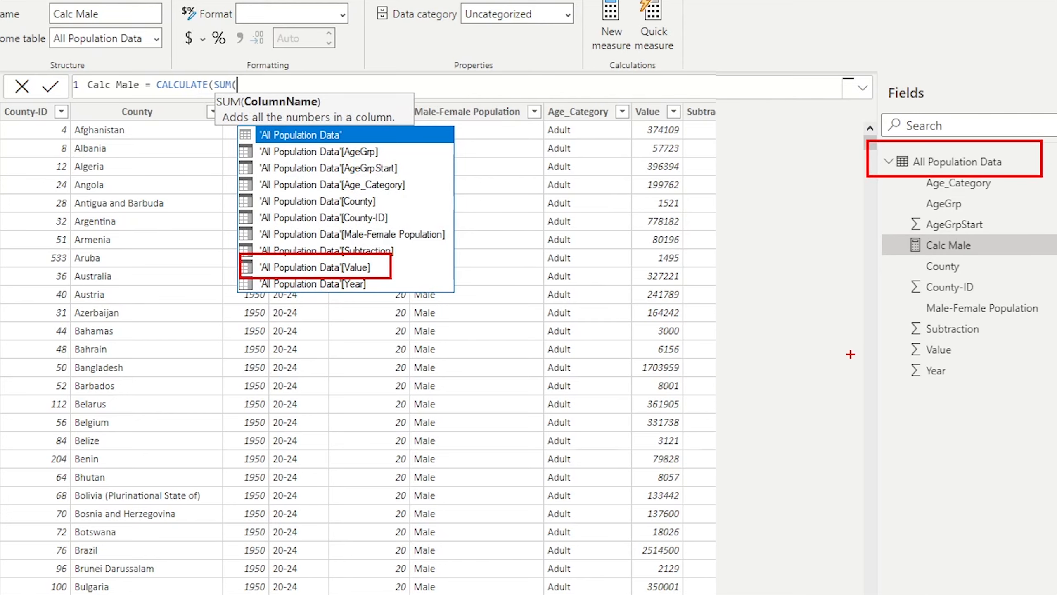
drag(891, 337, 990, 364)
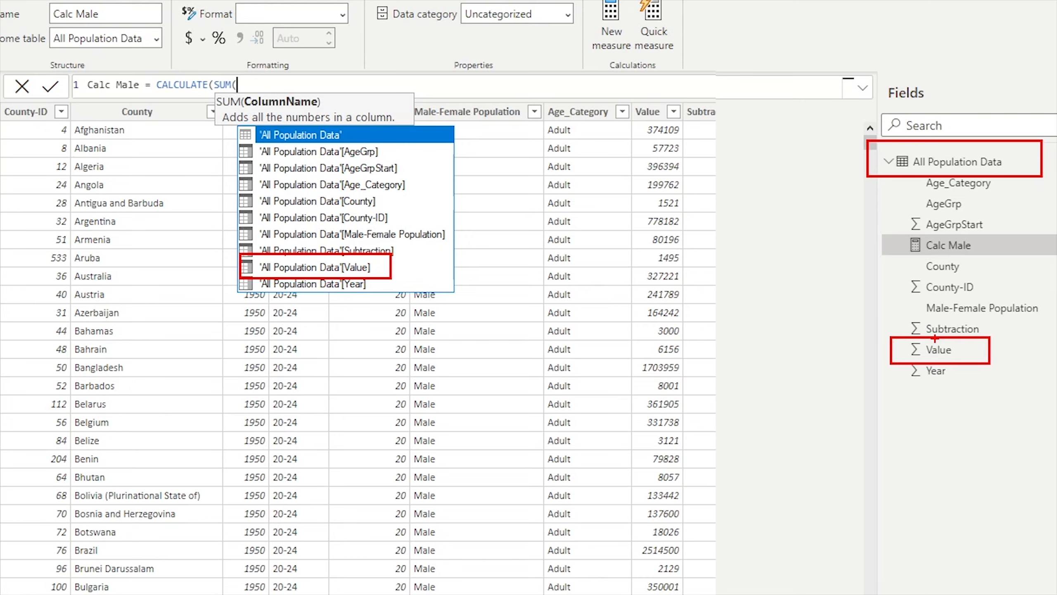
drag(618, 90, 692, 373)
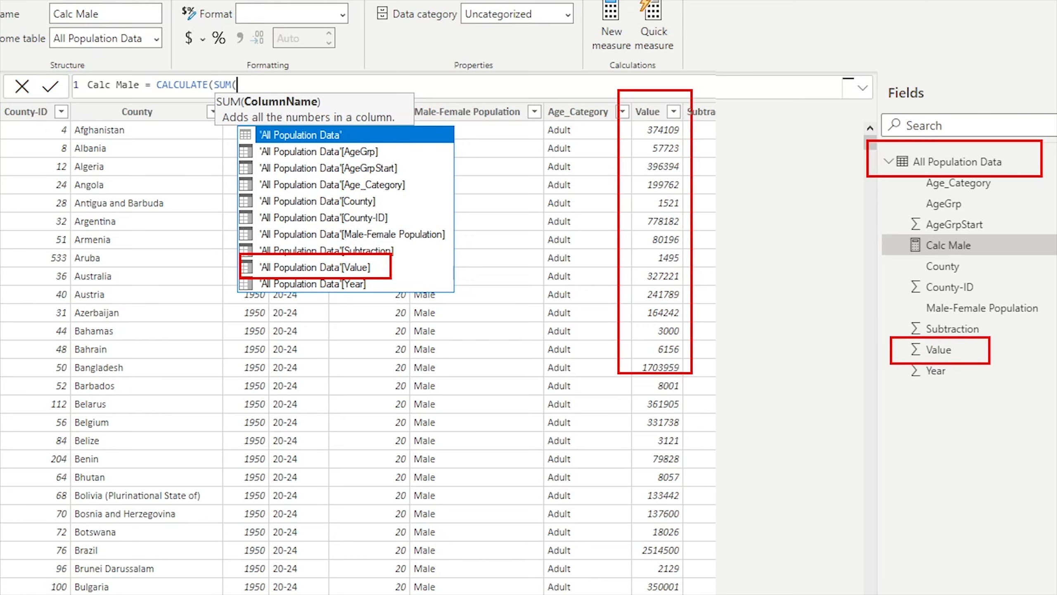
key(Escape)
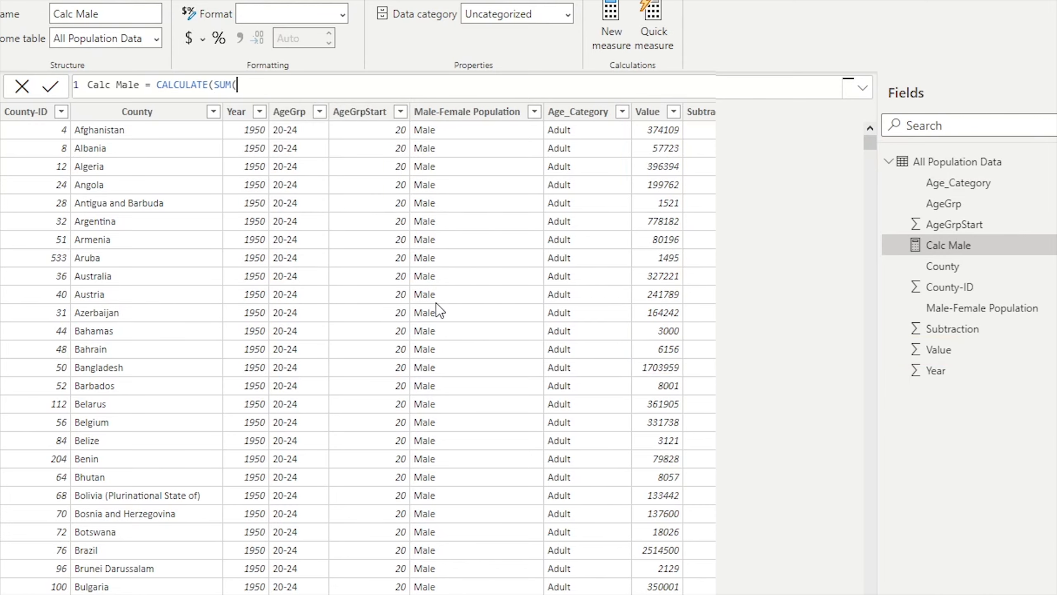
- Complete the SUM function with the Value column of the All Population Data table and its closing parenthesis
text(al)
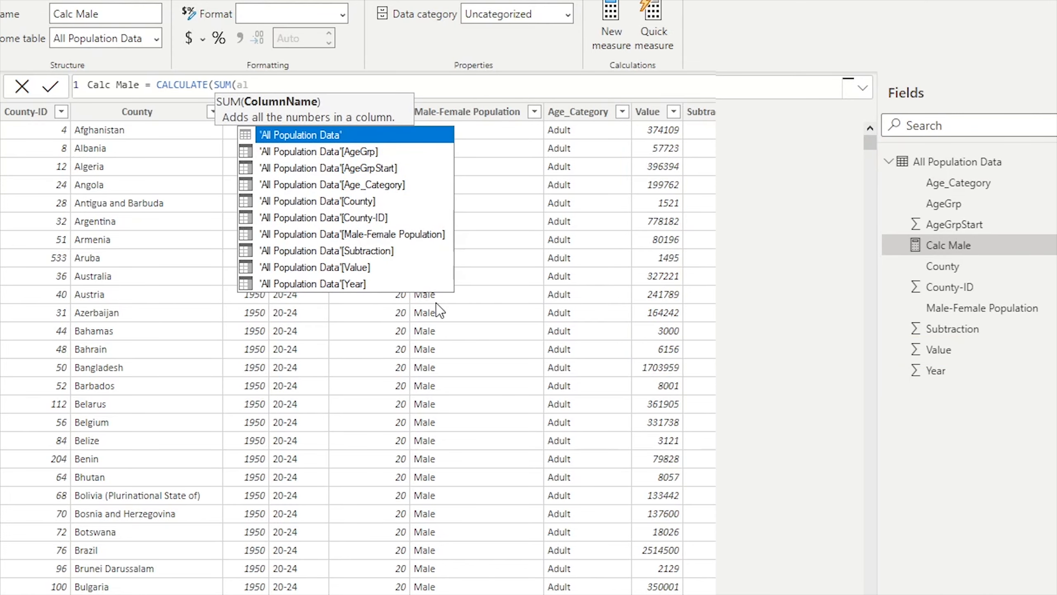
key(Down)
key(Down)
key(Down)
key(Down)
key(Down)
key(Down)
key(Down)
key(Down)
key(Tab)
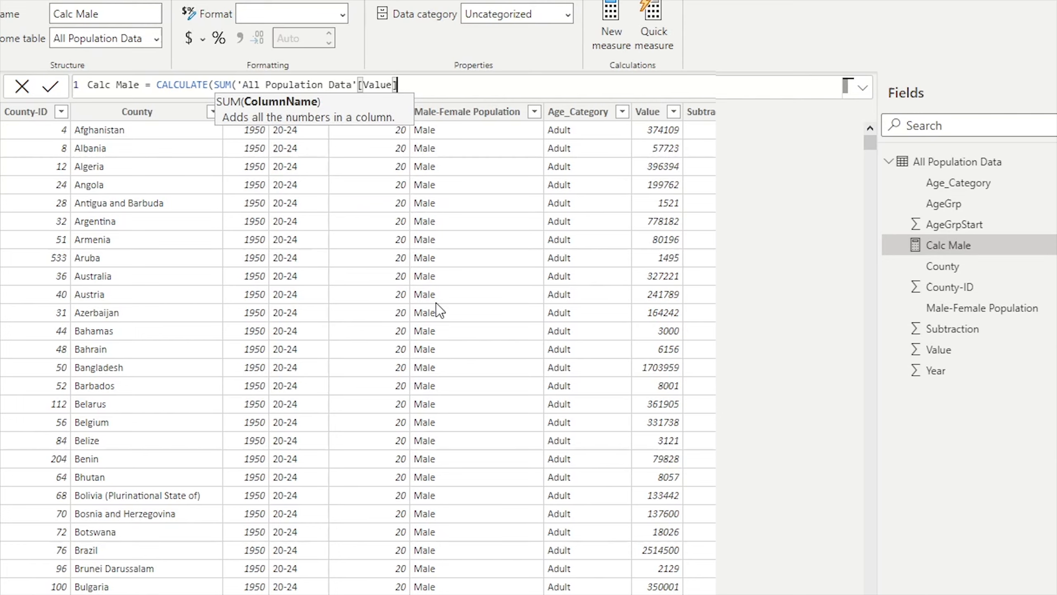
text())
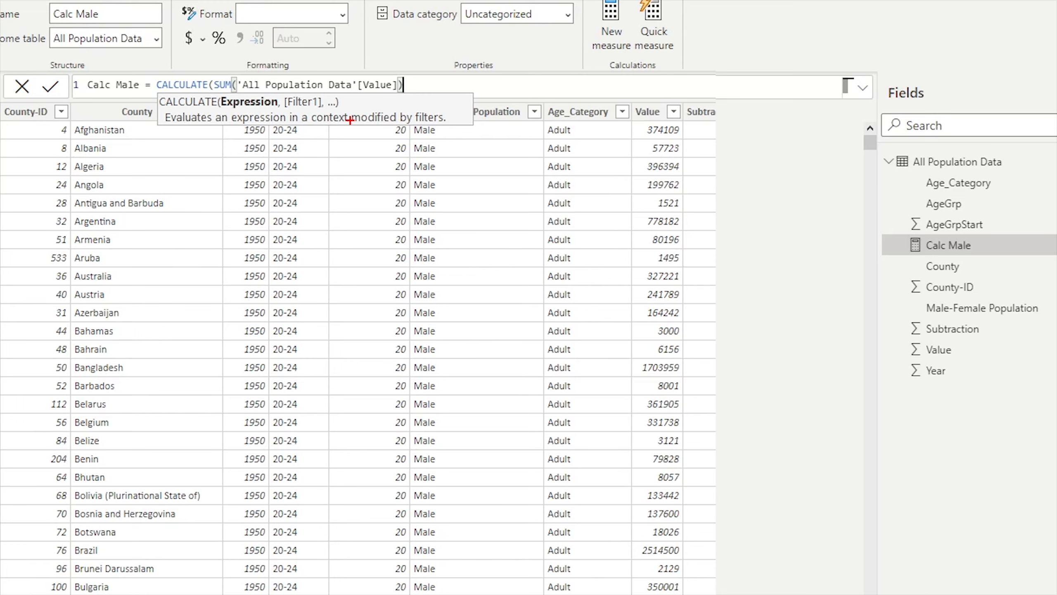
drag(267, 97, 291, 115)
key(Escape)
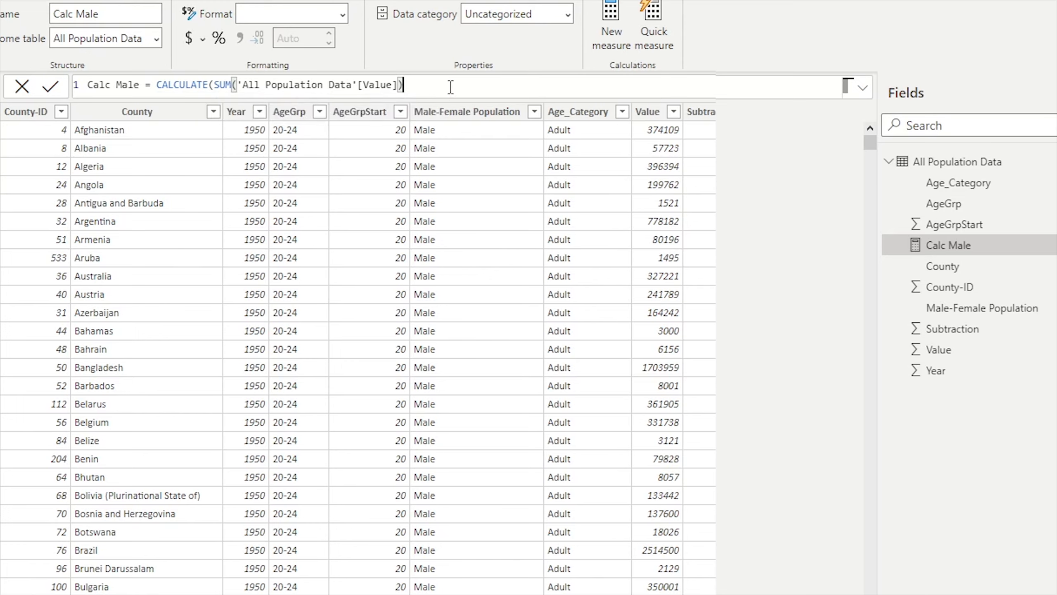
- Add the filter 'All Population Data'[Male-Female Population] = "Male" to the CALCULATE formula and commit the Calc Male measure
text(,)
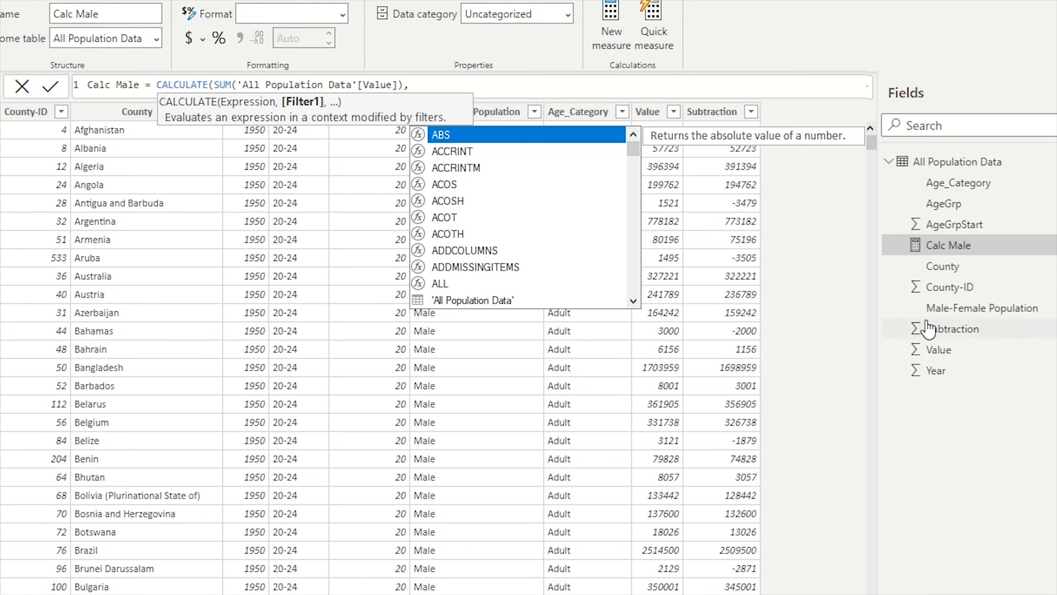
drag(863, 287, 1056, 319)
key(Escape)
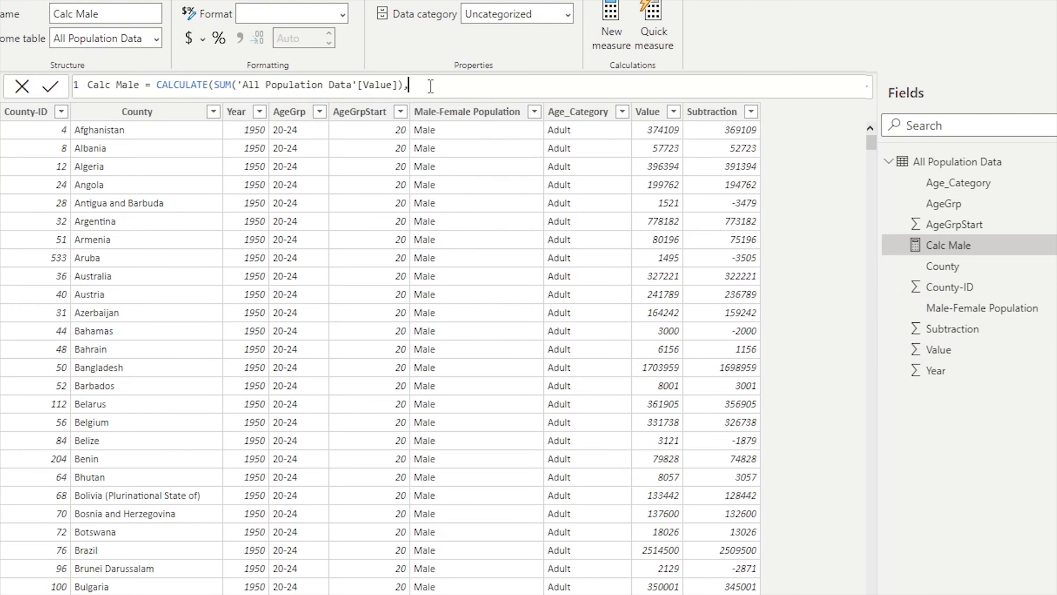
text(male)
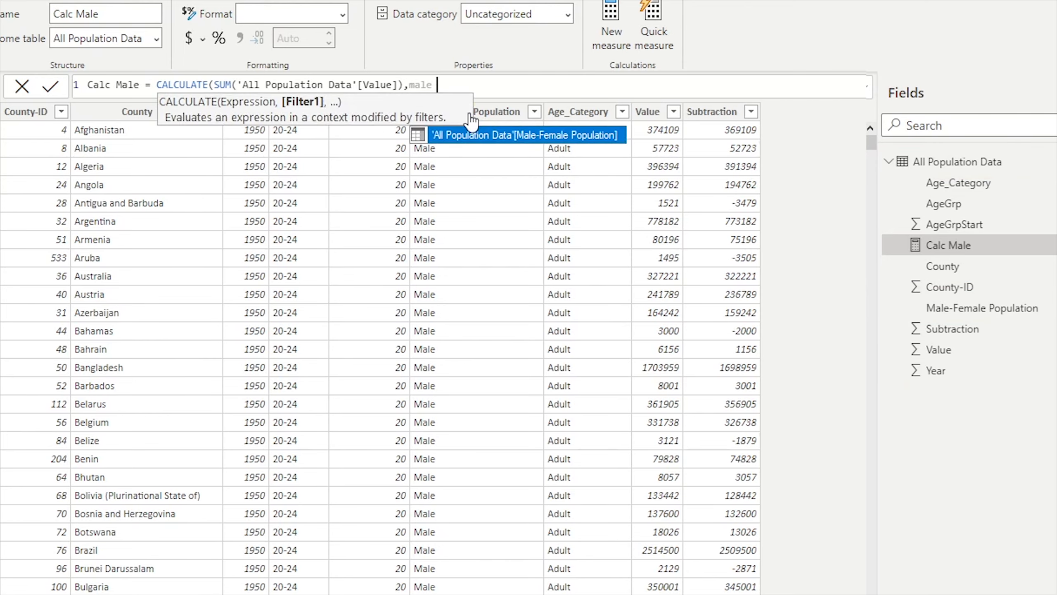
click(515, 138)
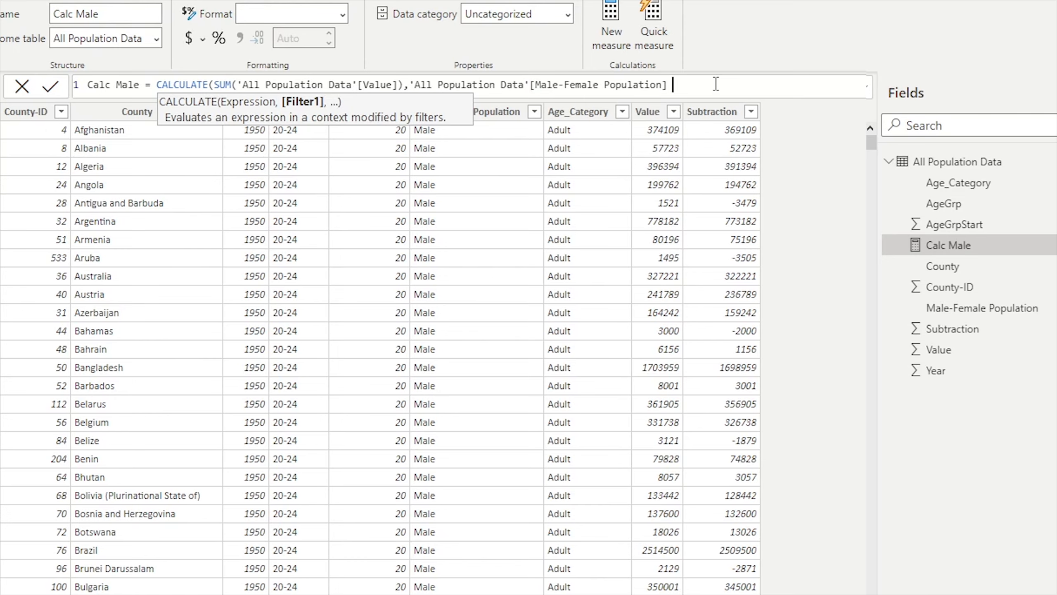
text(=)
text("Male"))
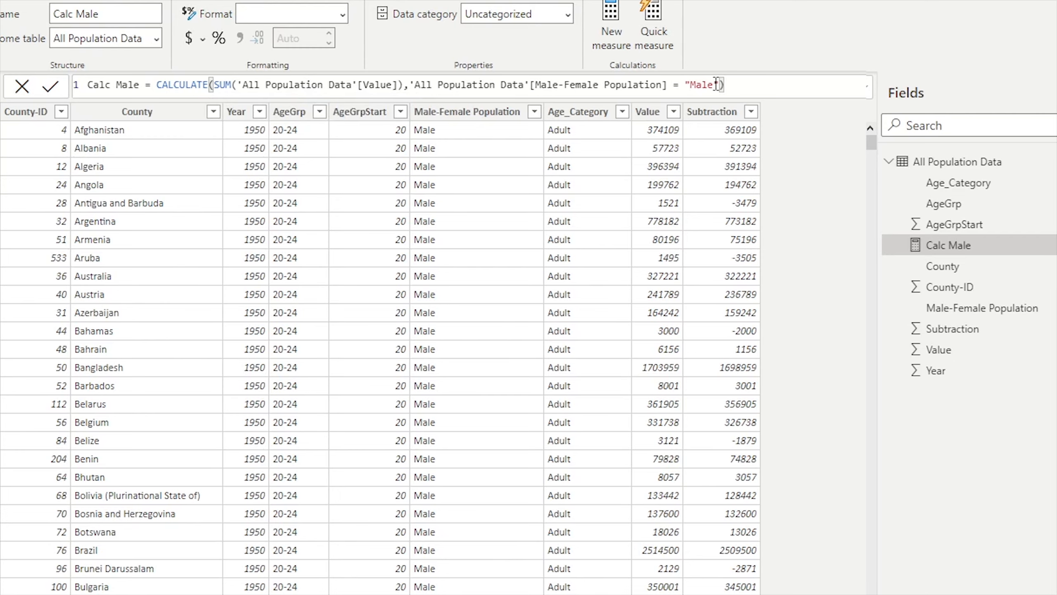
key(Return)
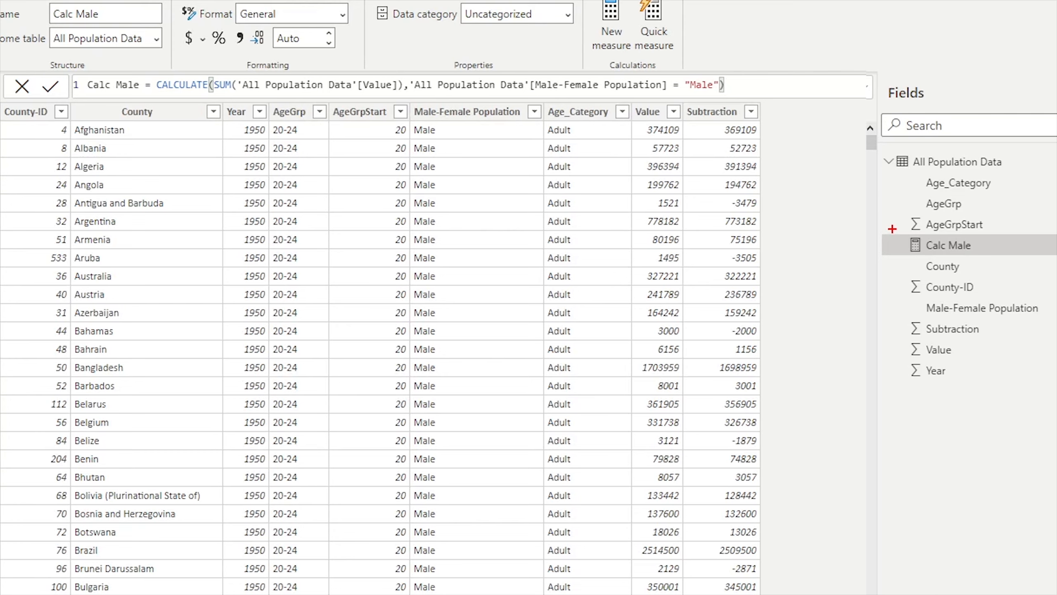
drag(892, 229, 1009, 261)
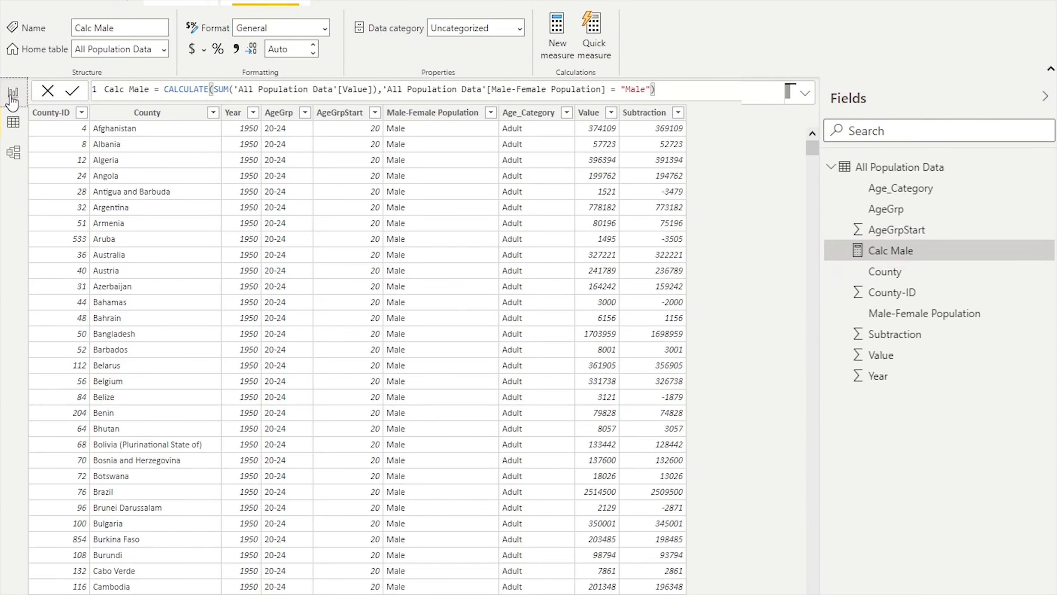
- Add a card visual to the report page and populate it with the Calc Male measure
click(13, 94)
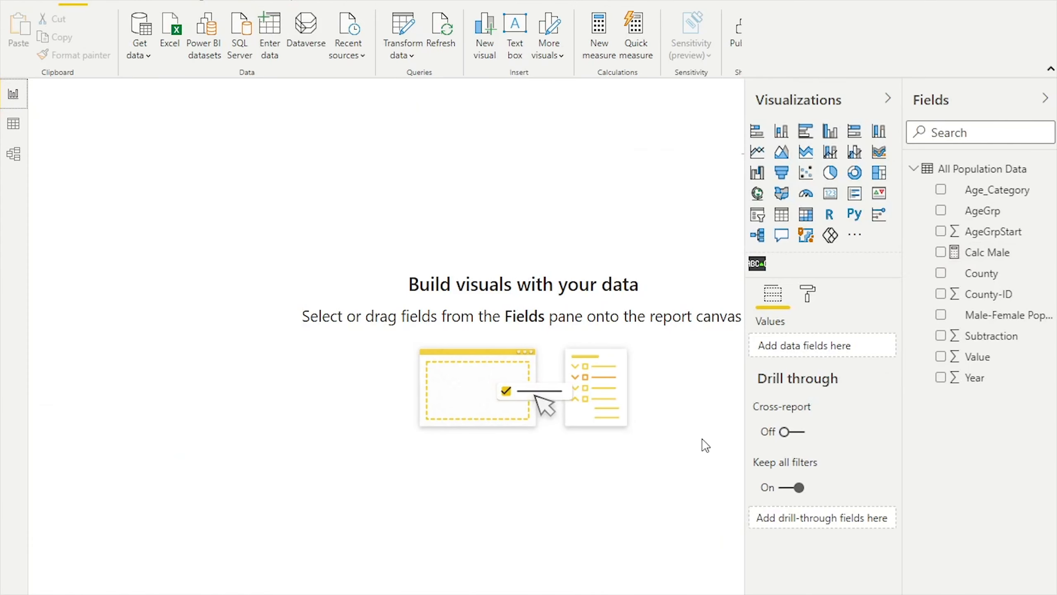
click(828, 196)
drag(249, 295, 377, 350)
drag(323, 243, 654, 525)
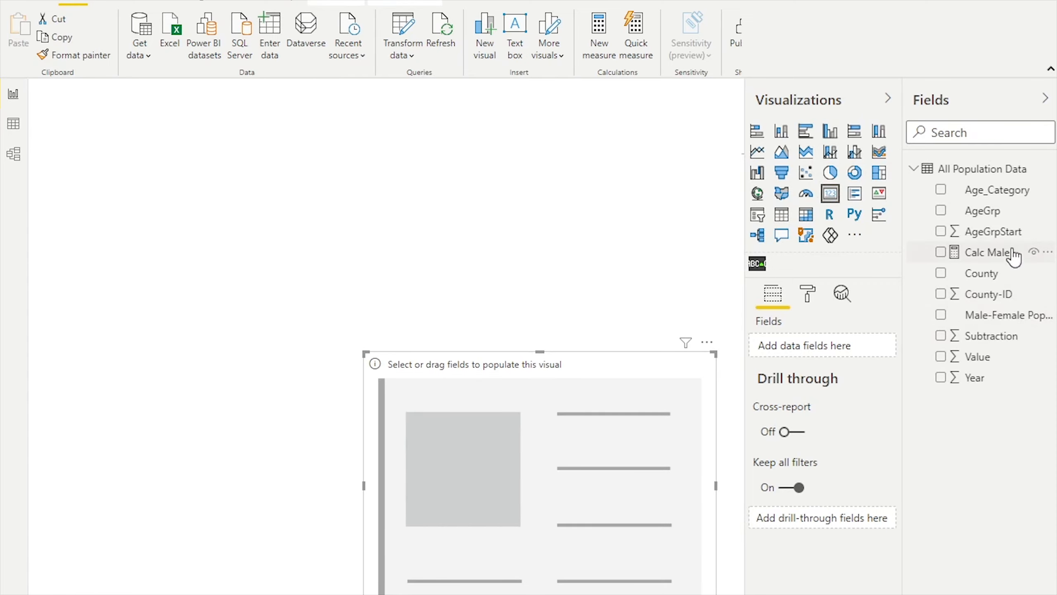
drag(1015, 256, 543, 498)
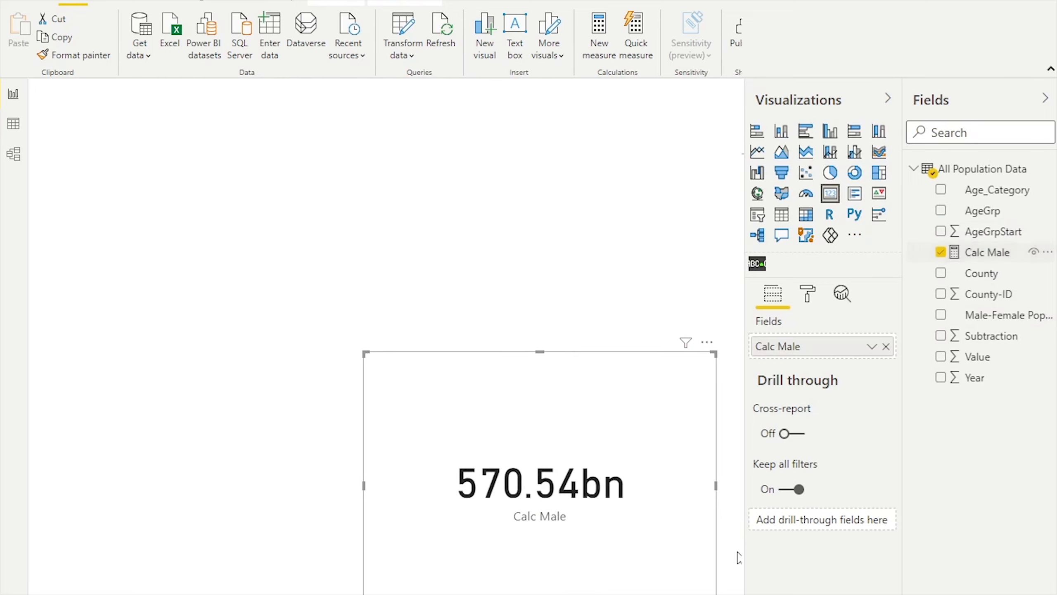
key(ctrl+2)
mouse_move(397, 421)
mouse_down()
mouse_move(646, 571)
mouse_move(701, 584)
mouse_up()
key(Escape)
click(13, 123)
click(14, 92)
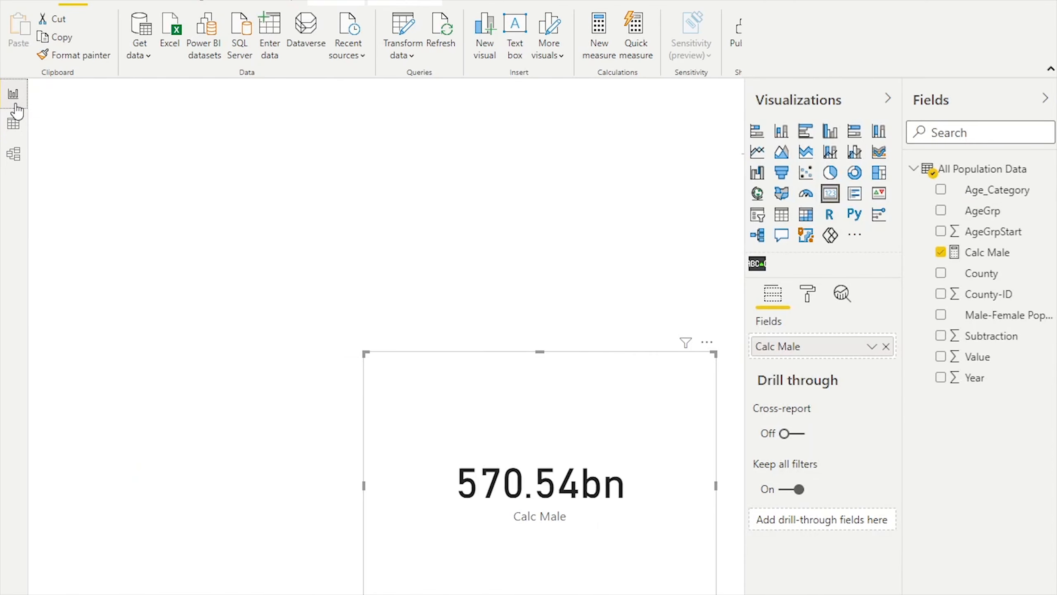
- Create a new measure from a copy of the Calc Male formula and rename it Calc Female in the formula
click(13, 122)
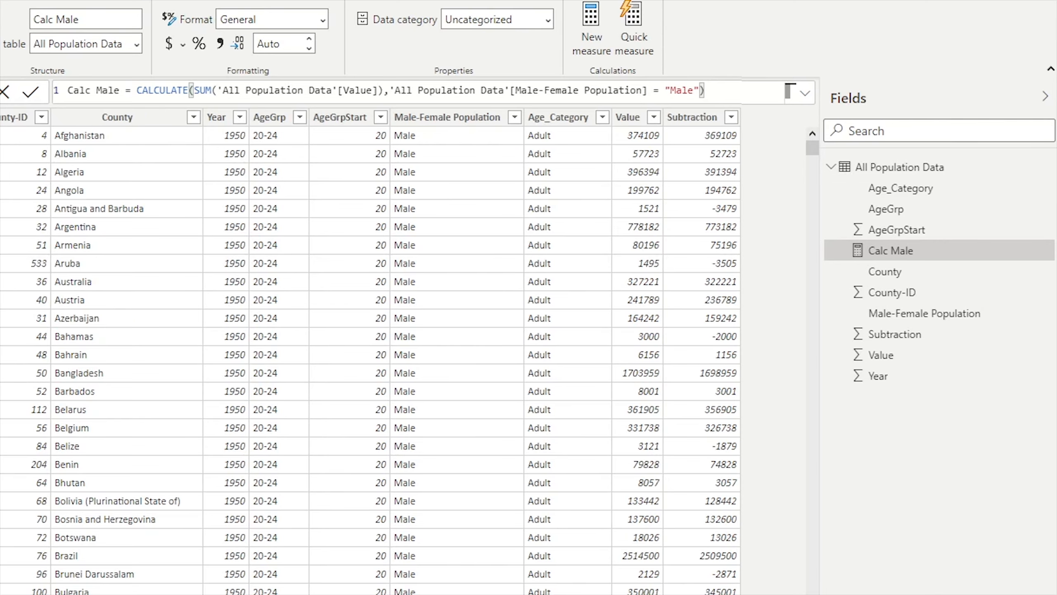
drag(790, 91, 35, 98)
key(ctrl+c)
click(590, 29)
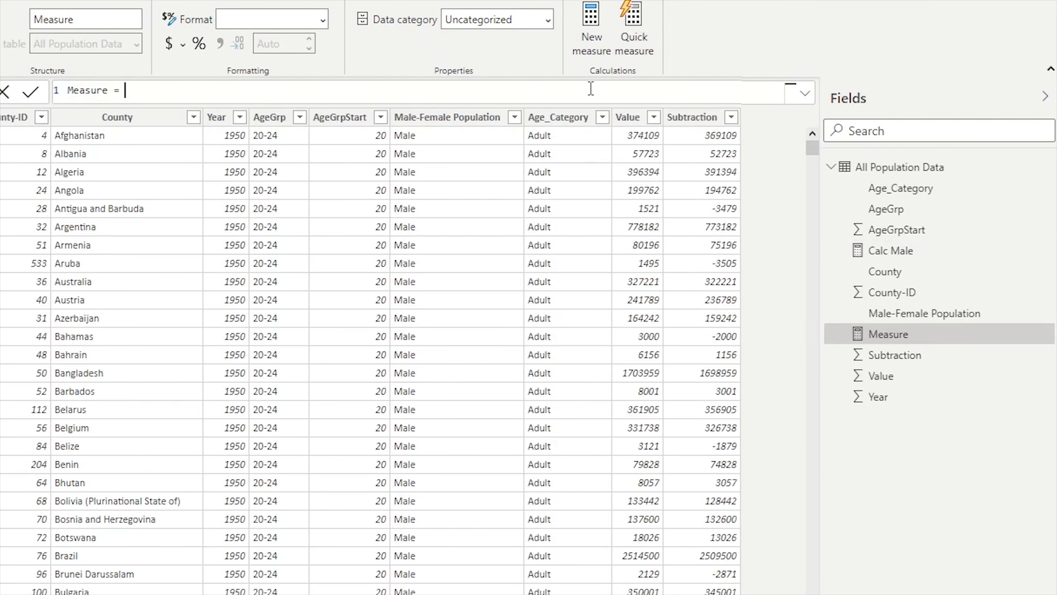
key(ctrl+a)
key(ctrl+v)
click(119, 90)
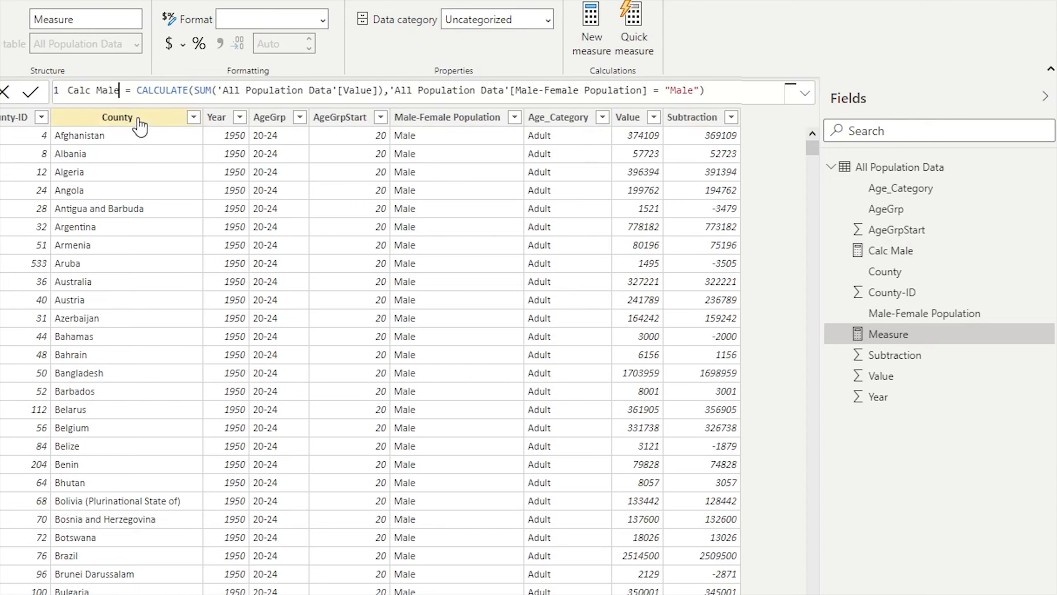
key(ctrl+shift+Left)
text(Female)
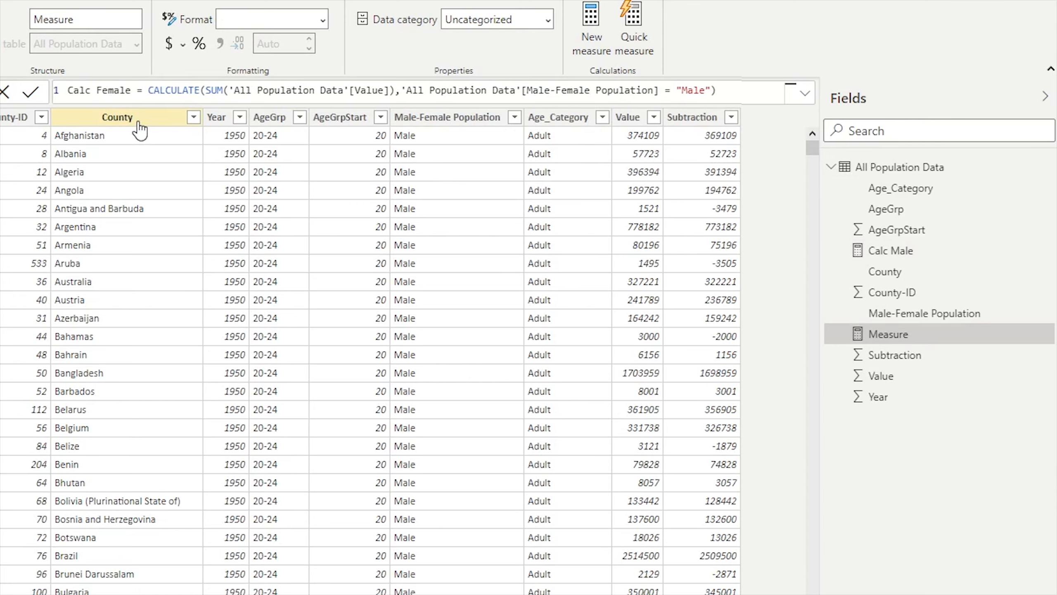
- Change the Male-Female Population filter value to "Female" and commit the Calc Female measure
click(706, 92)
double_click(706, 91)
key(BackSpace)
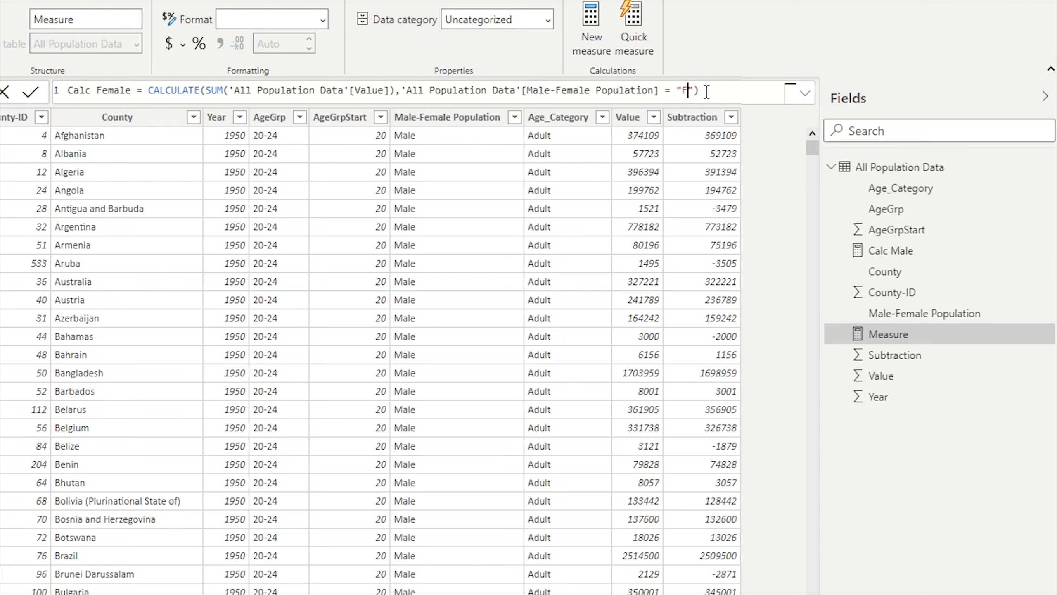
text(Female)
key(Return)
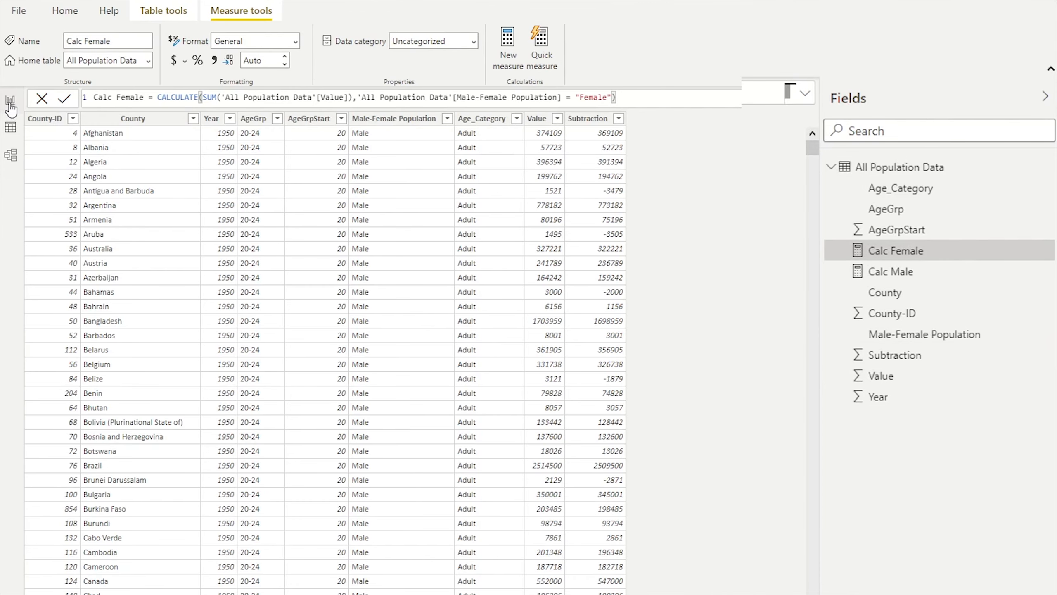
- Move the Calc Male card to the left part of the report page and deselect it
click(11, 107)
drag(578, 492, 324, 463)
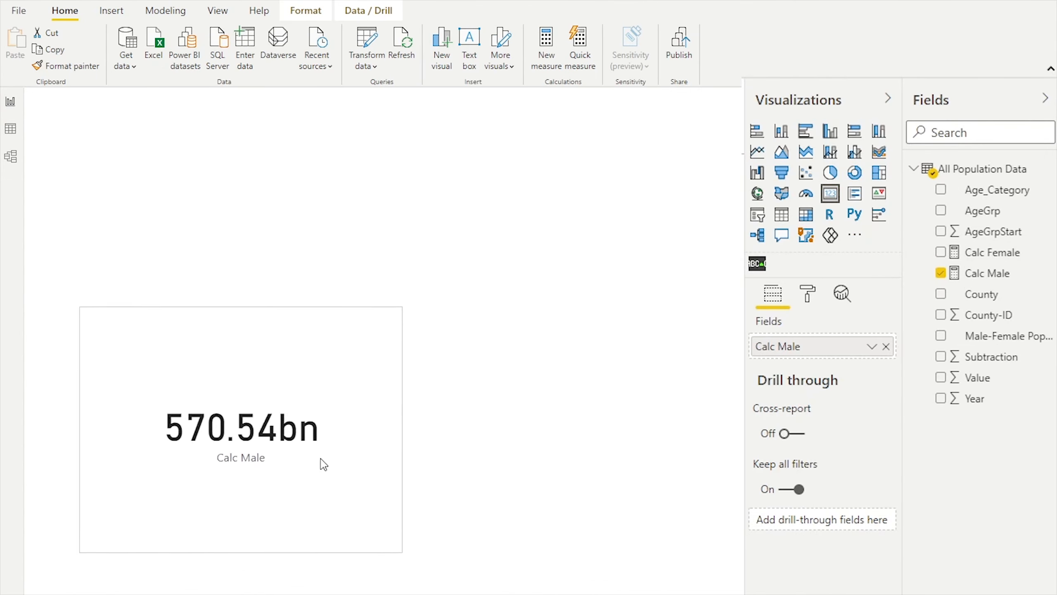
click(625, 449)
- Add a second card to the right of the Calc Male card and populate it with the Calc Female measure
click(831, 193)
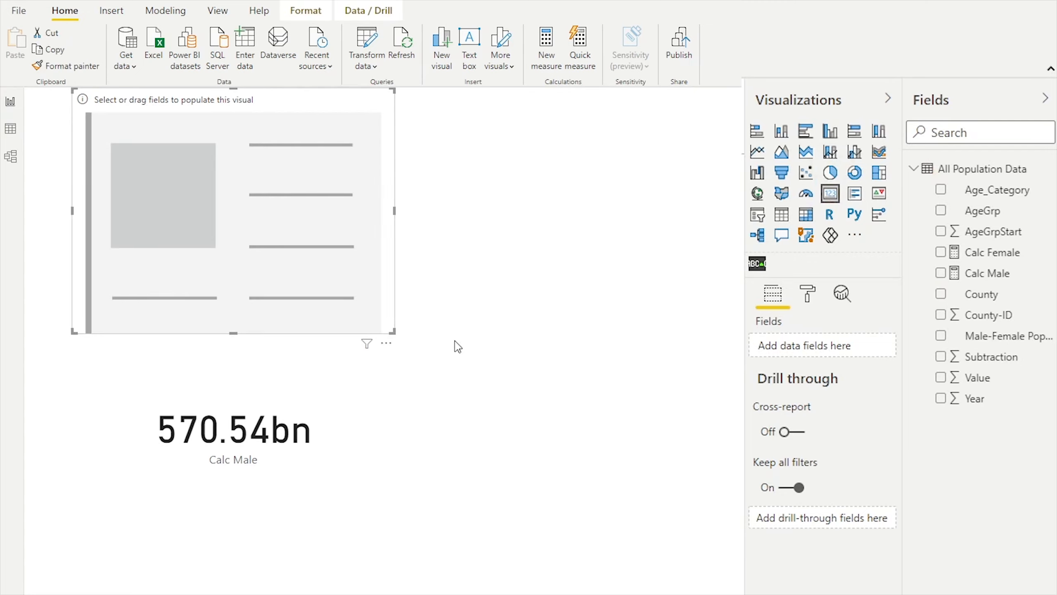
drag(276, 233, 666, 440)
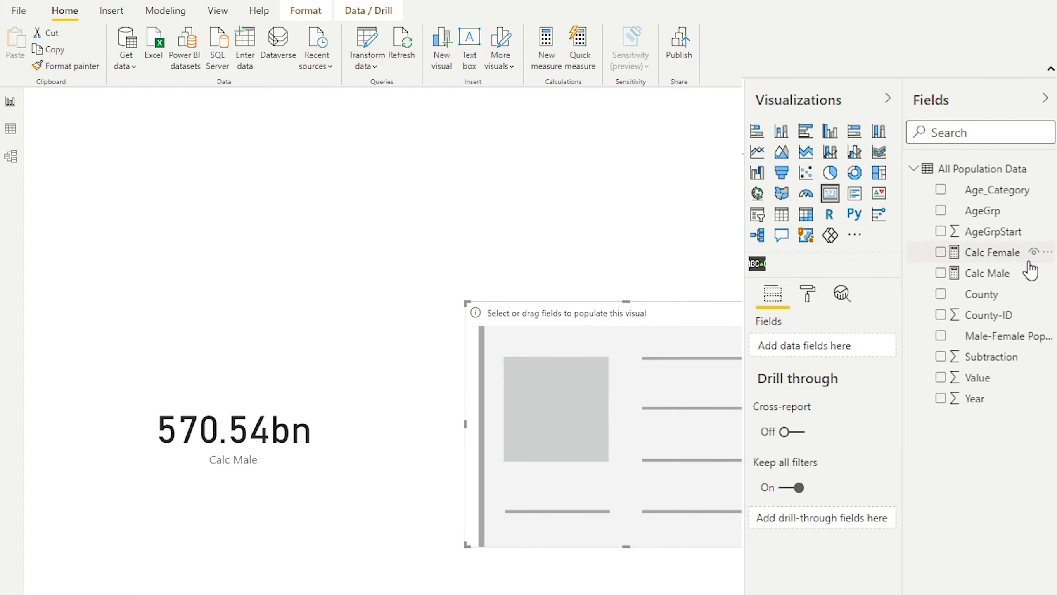
drag(976, 279, 662, 452)
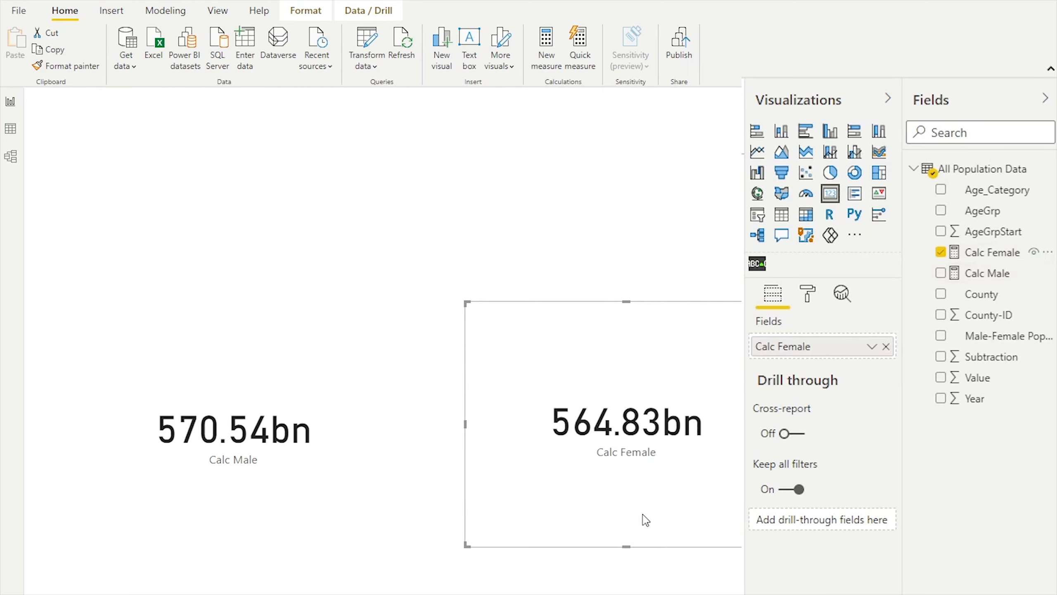
- Compare the Calc Male and Calc Female cards, and review the CALCULATE, SUM and filter parts of the Calc Female formula
drag(111, 377, 338, 510)
drag(500, 364, 741, 508)
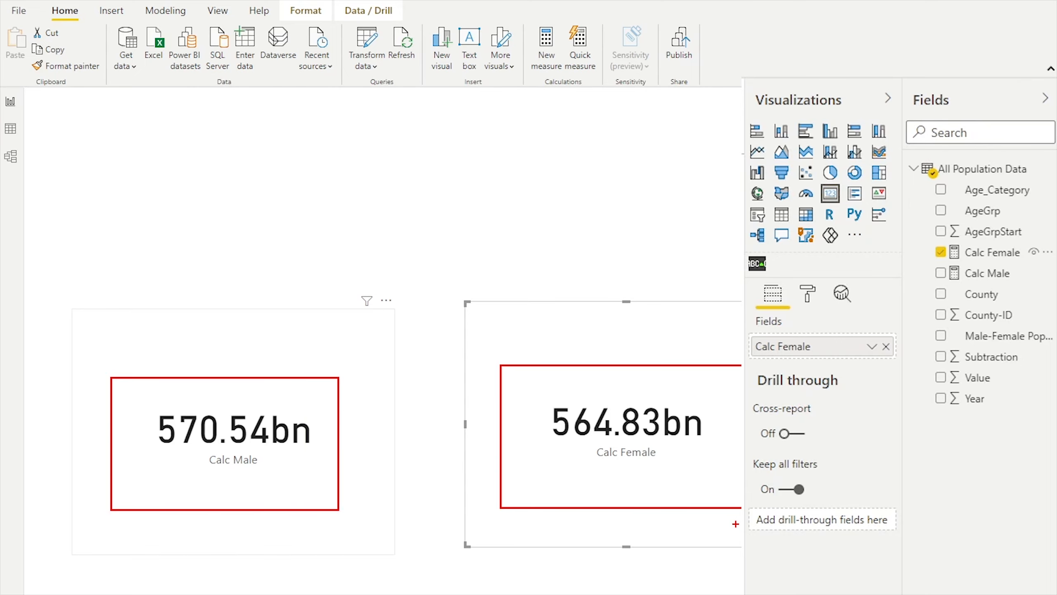
key(Escape)
click(14, 130)
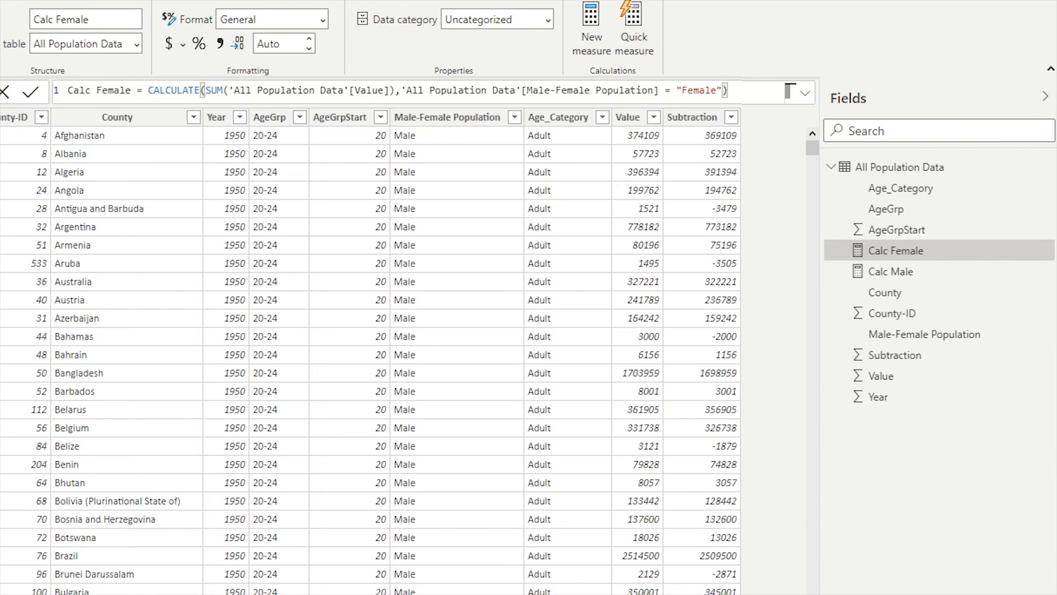
drag(151, 89, 200, 107)
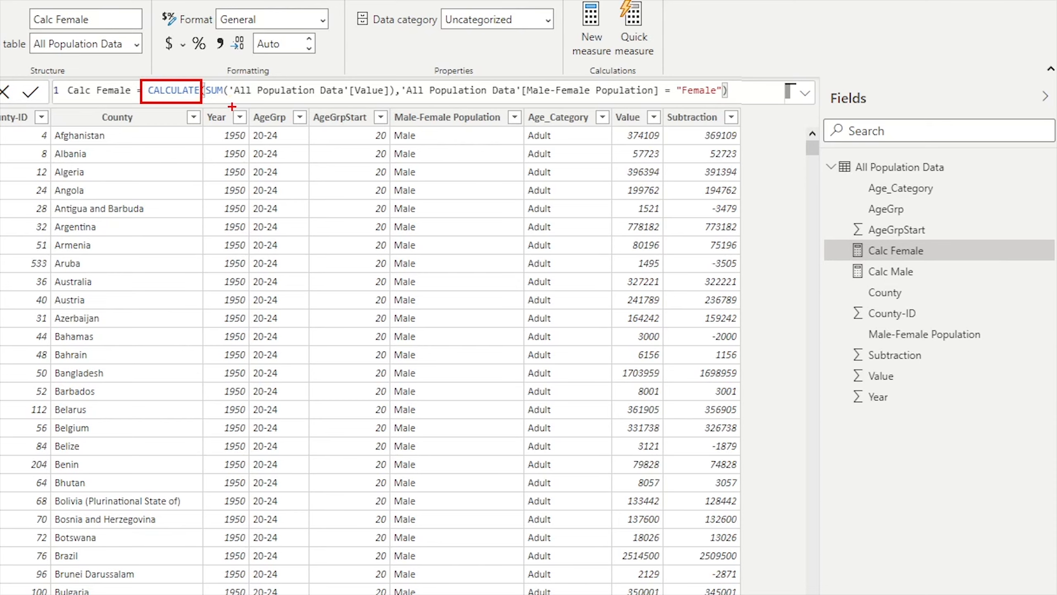
key(Escape)
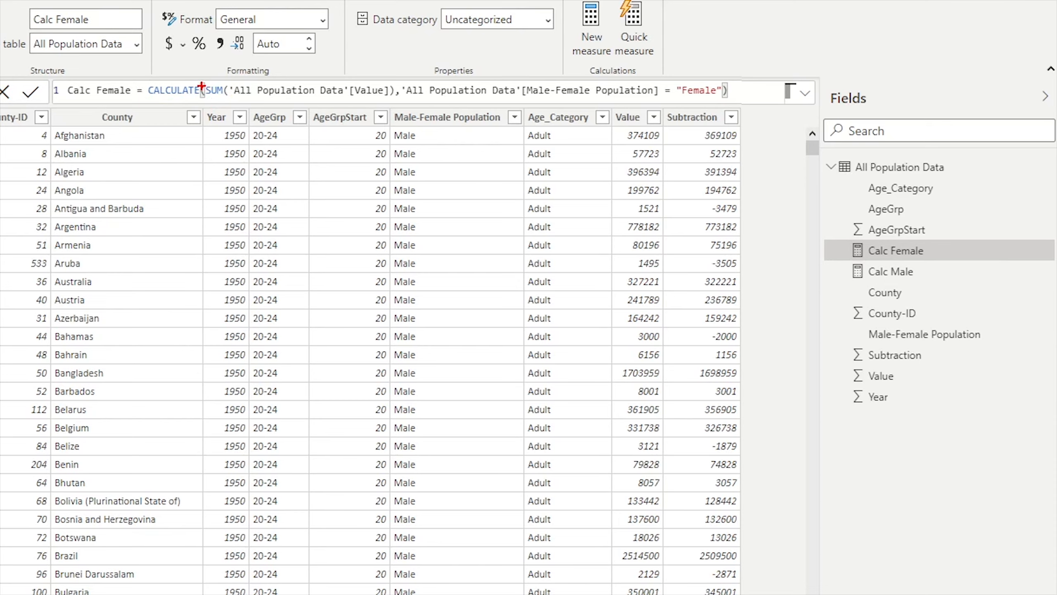
drag(201, 83, 226, 100)
drag(396, 79, 724, 101)
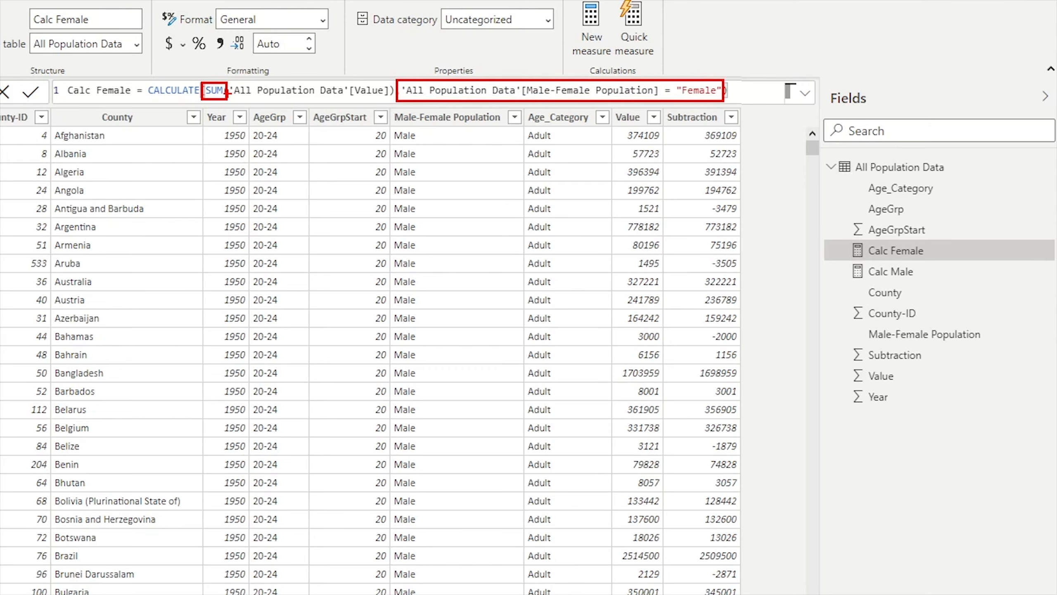
drag(201, 80, 396, 100)
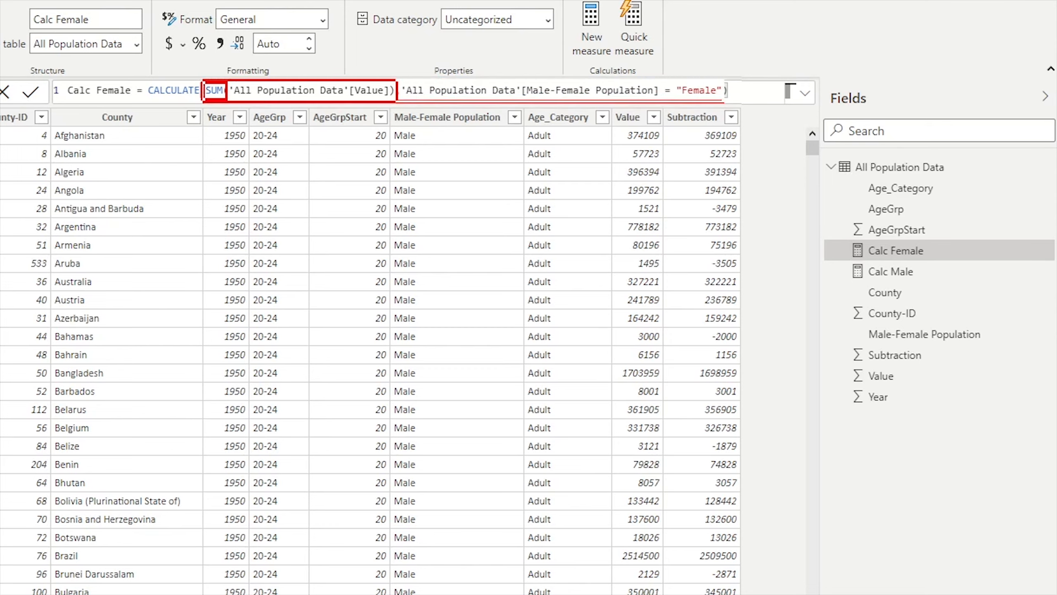
drag(135, 81, 200, 99)
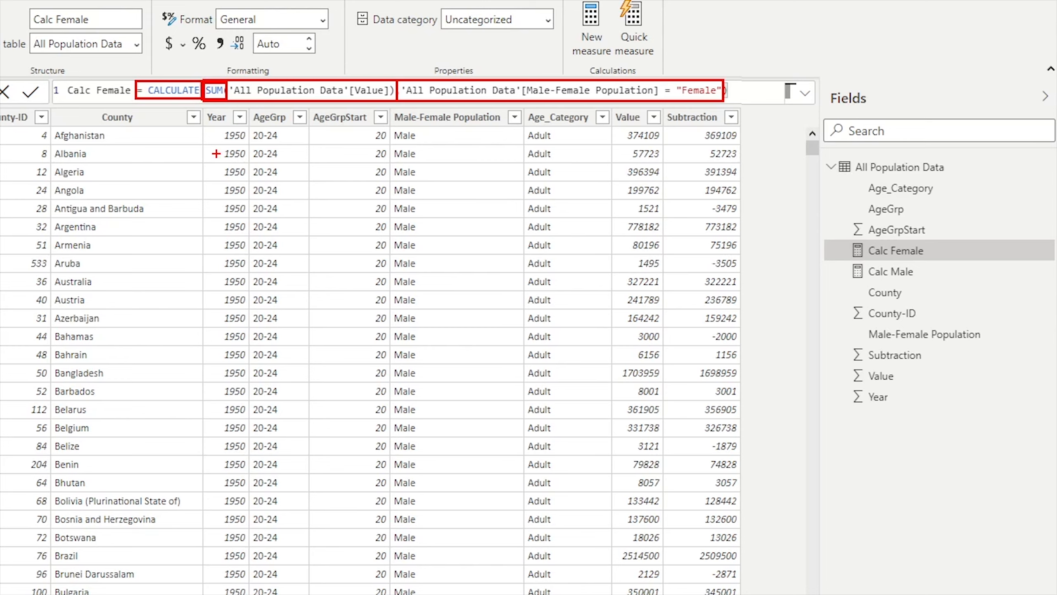
key(Escape)
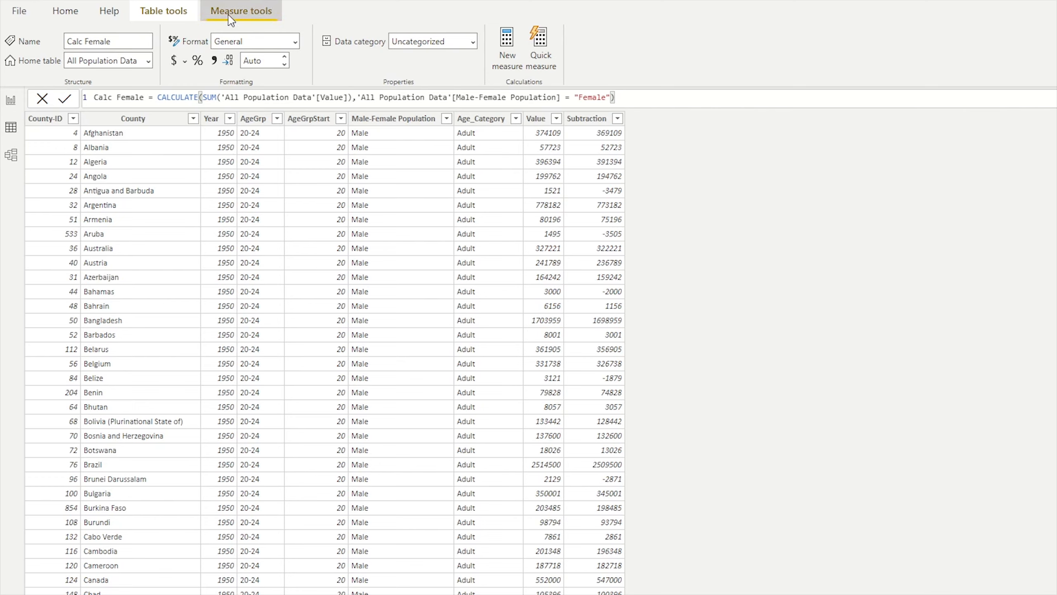
- Create a new calculated table and name it Adult Population in its formula
click(182, 18)
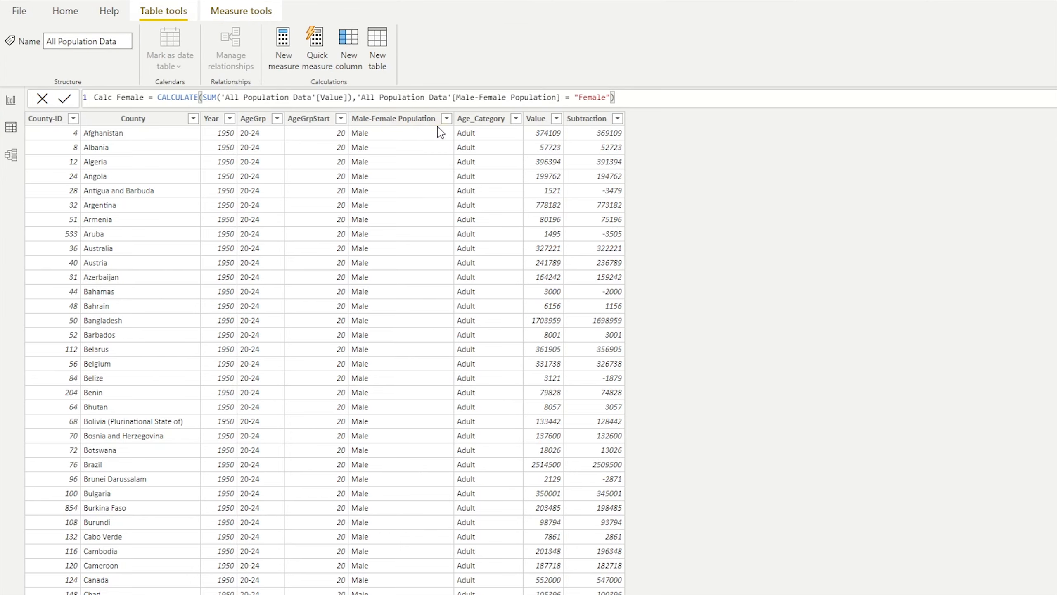
click(377, 48)
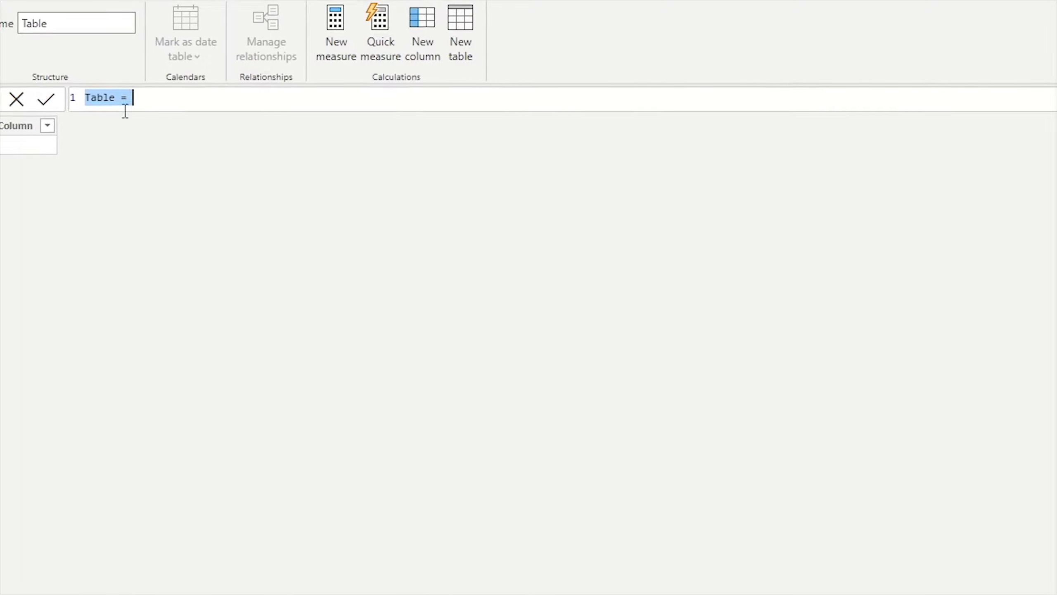
click(121, 99)
key(Left)
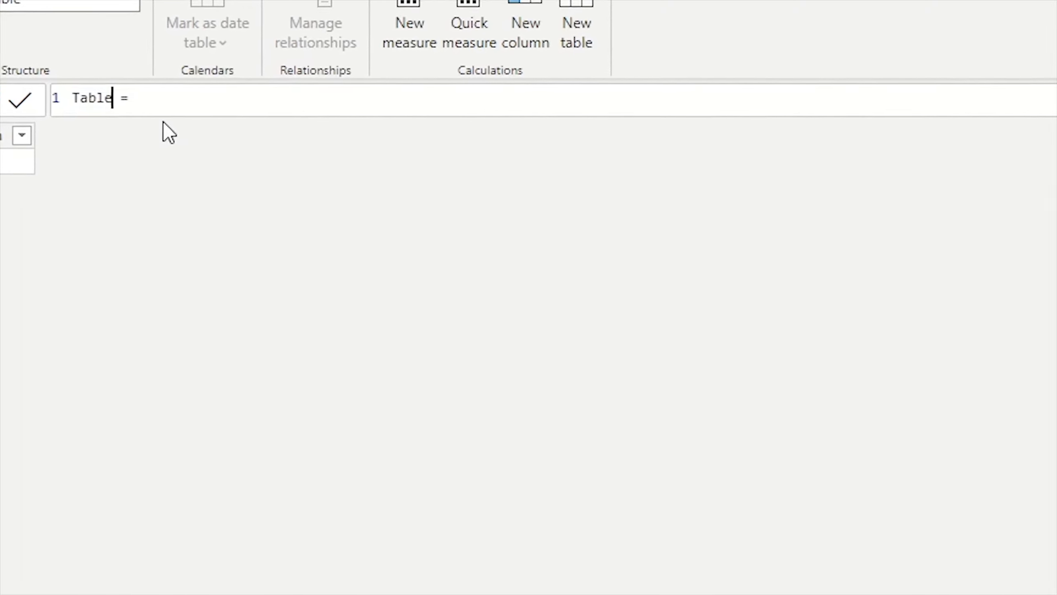
key(ctrl+shift+Left)
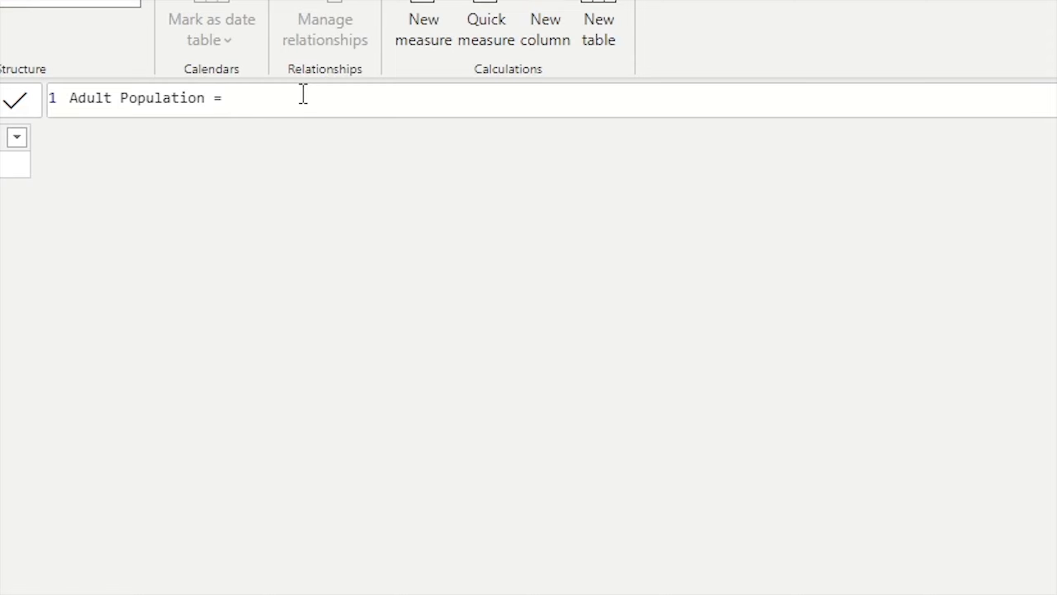
- Start the Adult Population formula with the CALCULATETABLE function and review its table and filter arguments
text(cal)
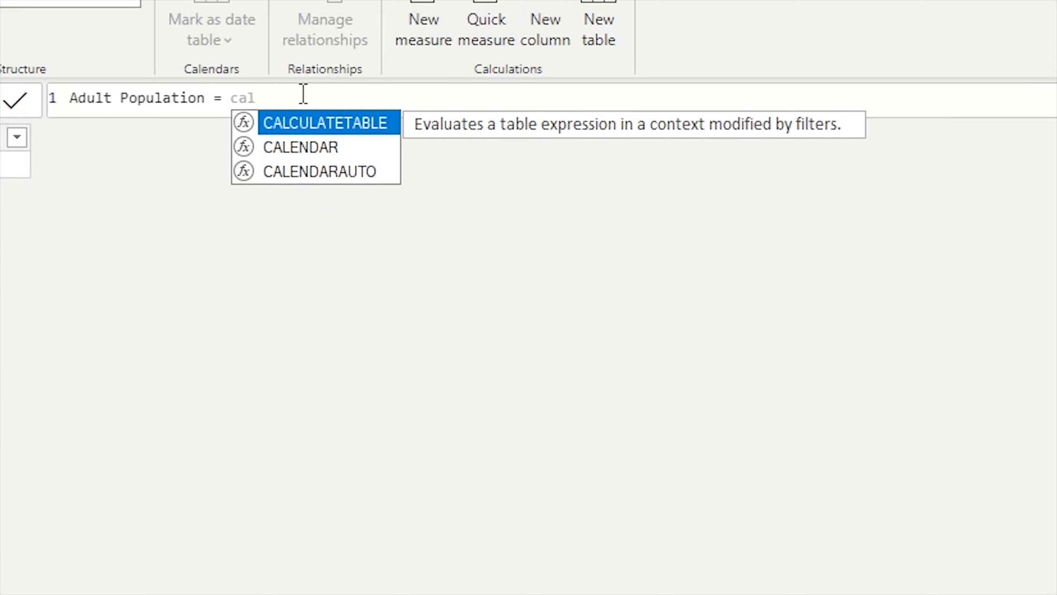
key(Tab)
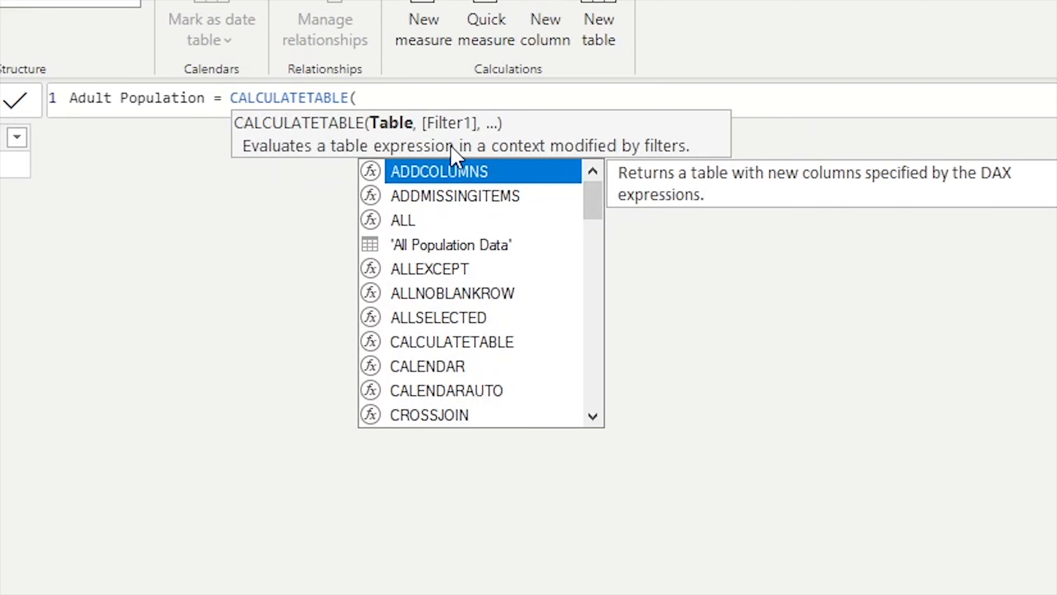
mouse_move(361, 108)
mouse_down()
mouse_move(394, 133)
mouse_move(509, 128)
mouse_up()
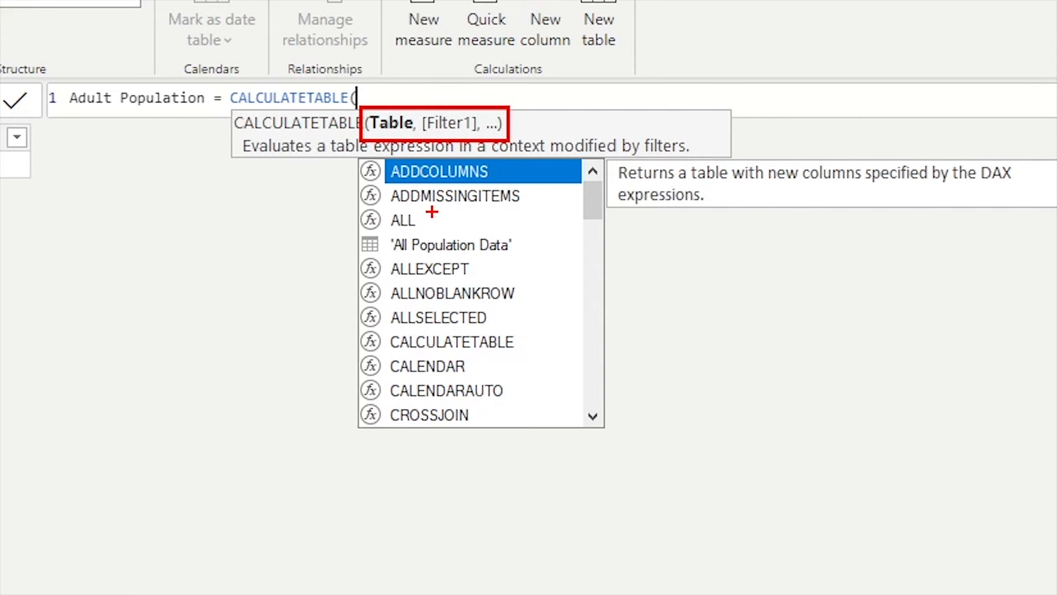
key(Escape)
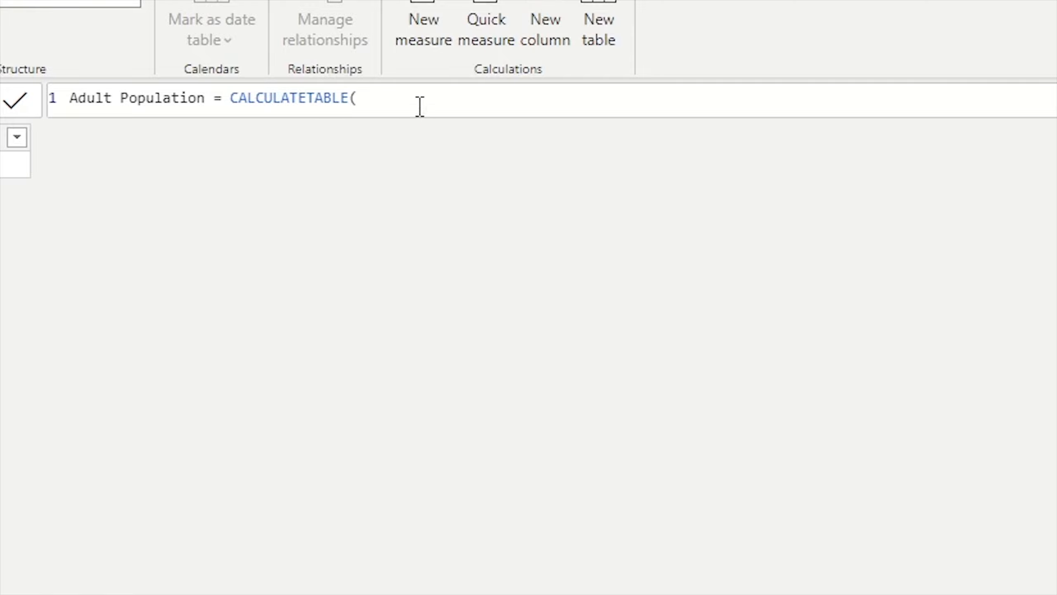
- Supply 'All Population Data' as the table argument of CALCULATETABLE, followed by a comma for the filter argument
text(a)
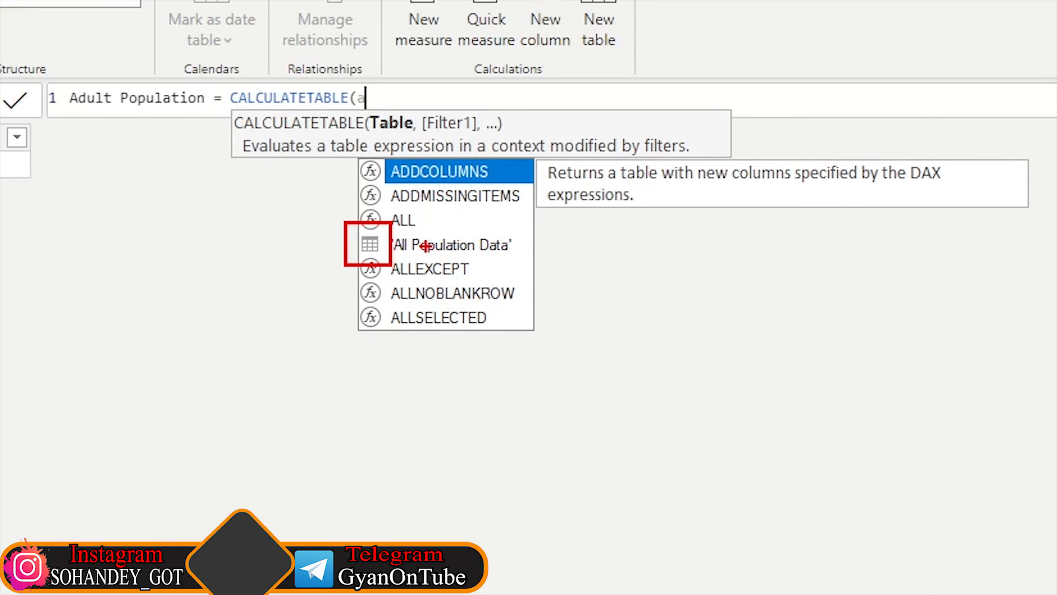
key(Escape)
text(l)
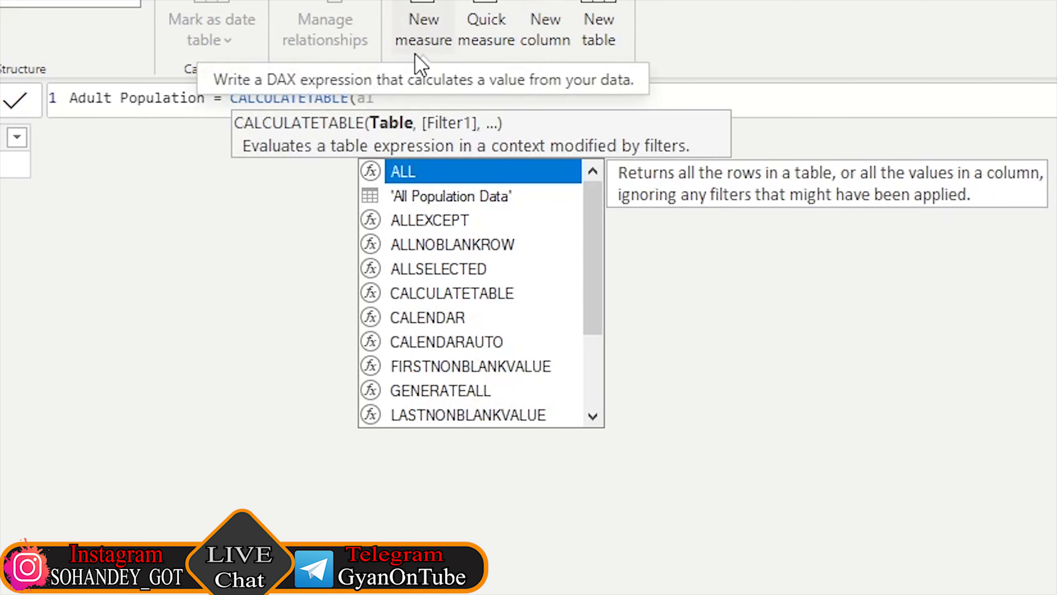
click(471, 198)
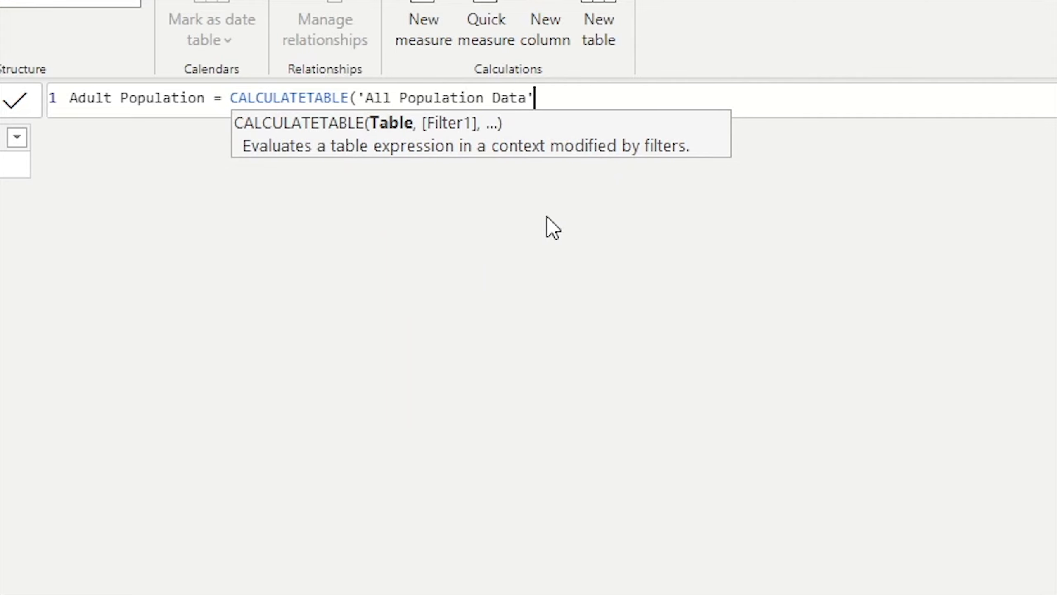
text(,)
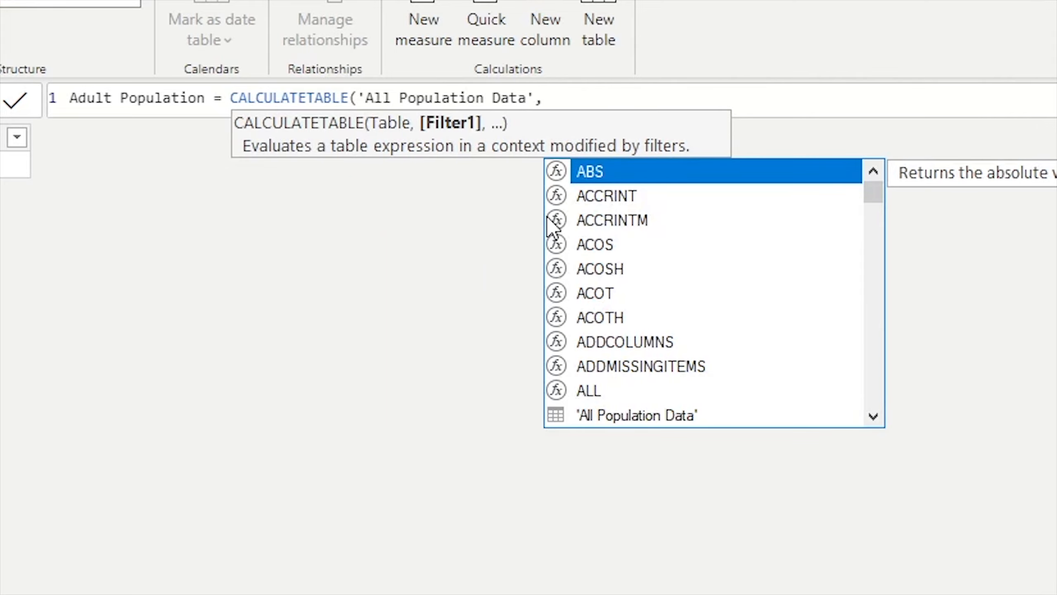